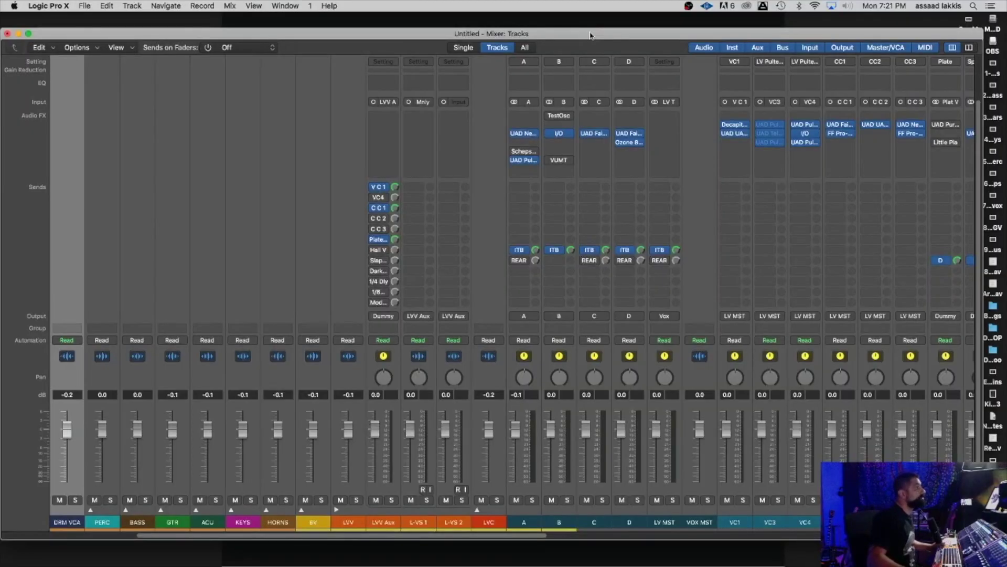
Step: Nudge the mixer window up and expand, then collapse, the LVC summing stack
{"action": "left_click_drag", "start_coordinate": [590, 36], "coordinate": [586, 30]}
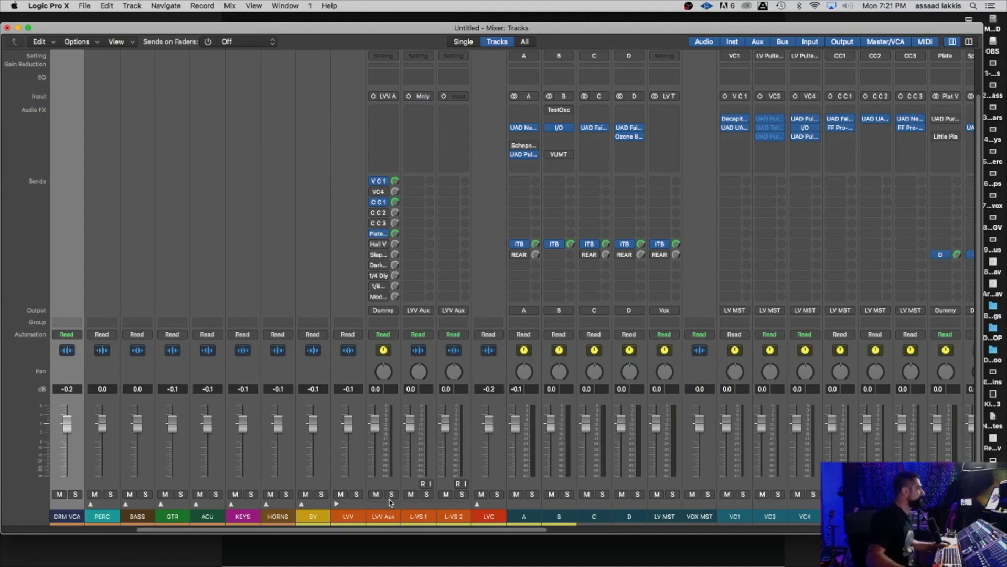
{"action": "left_click", "coordinate": [476, 503]}
{"action": "left_click", "coordinate": [477, 503]}
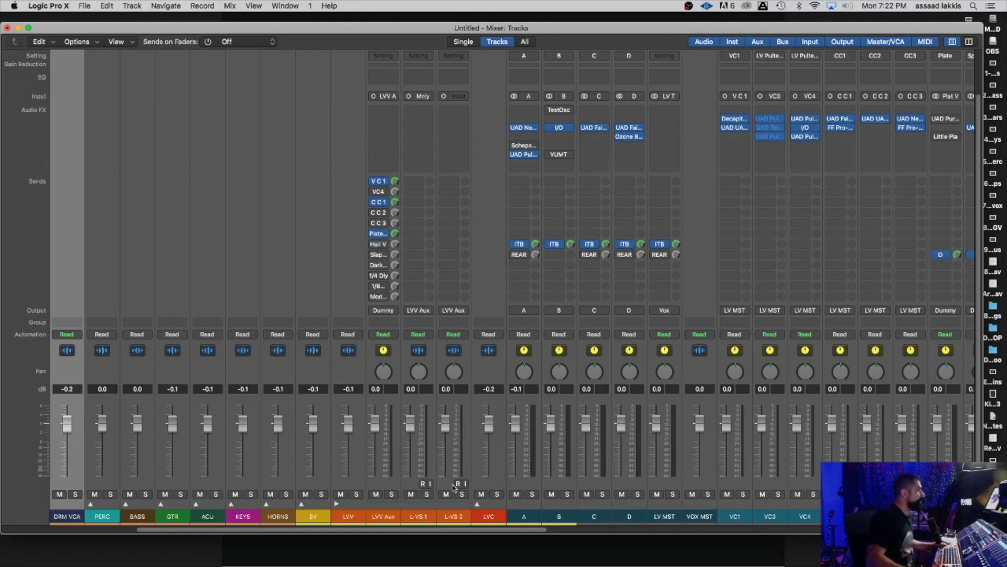
Step: Scroll the mixer across, then open the I/O Labels window from the Mix menu
{"action": "scroll", "coordinate": [458, 519], "scroll_direction": "right", "scroll_amount": 10}
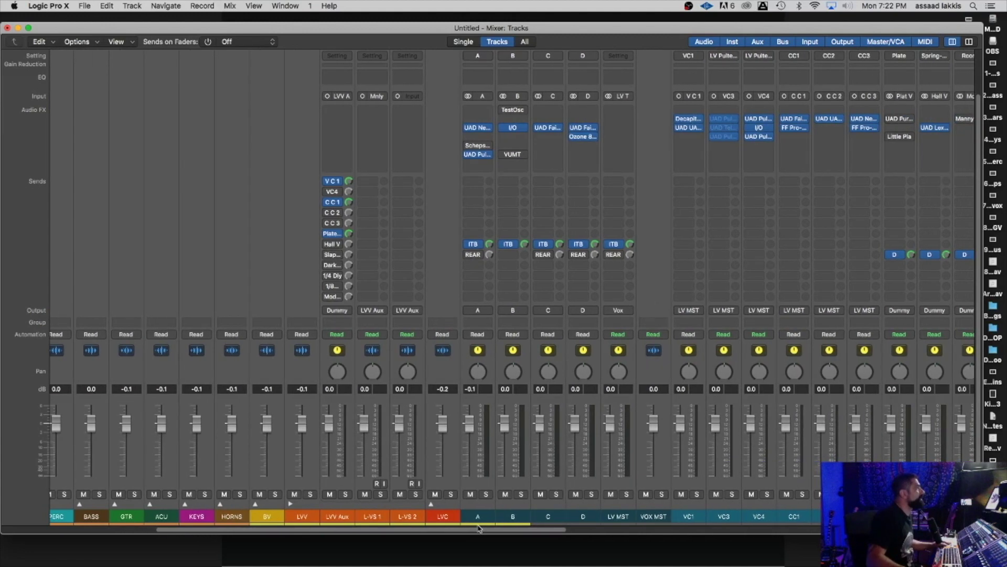
{"action": "scroll", "coordinate": [569, 498], "scroll_direction": "right", "scroll_amount": 10}
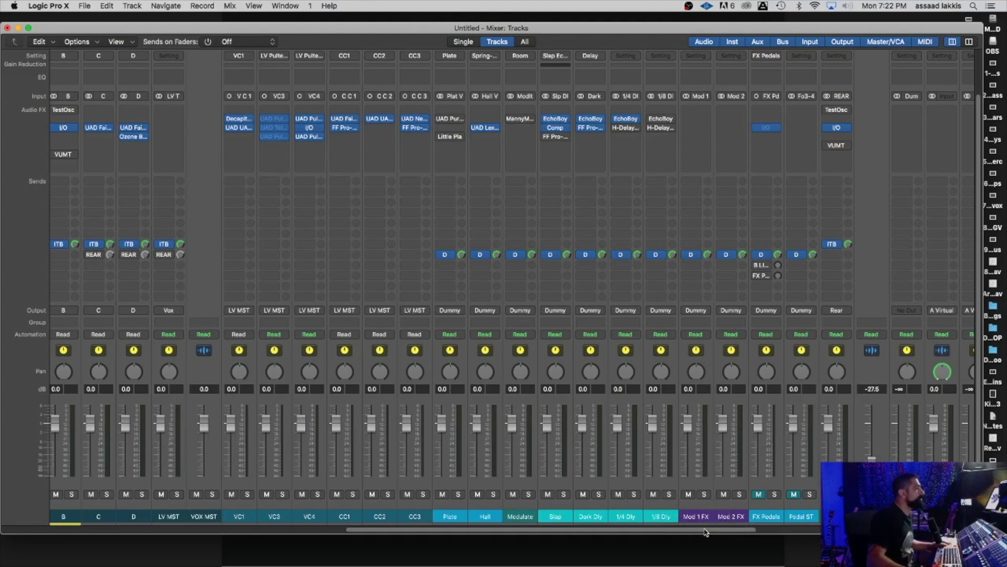
{"action": "left_click_drag", "start_coordinate": [707, 531], "coordinate": [321, 517]}
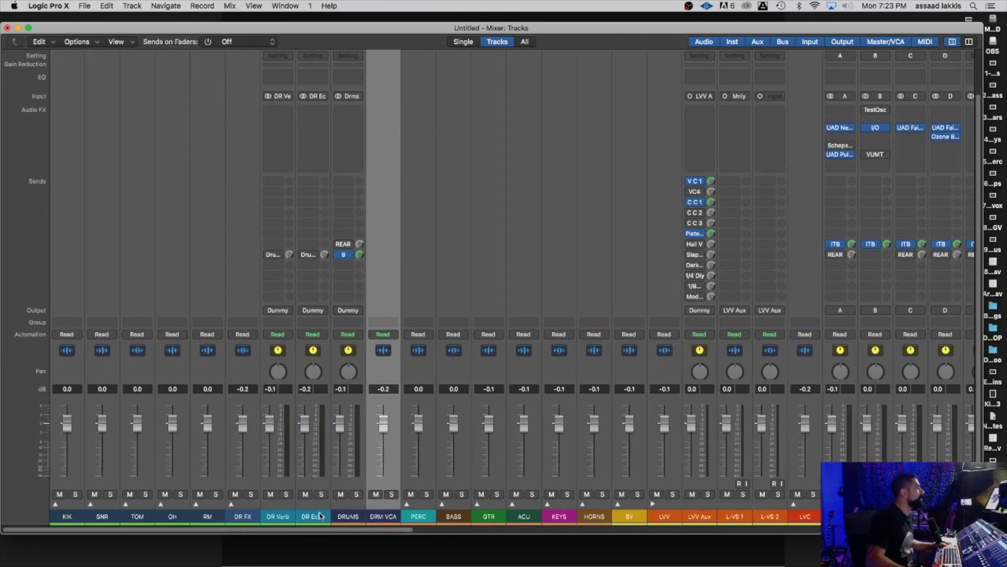
{"action": "left_click", "coordinate": [229, 6]}
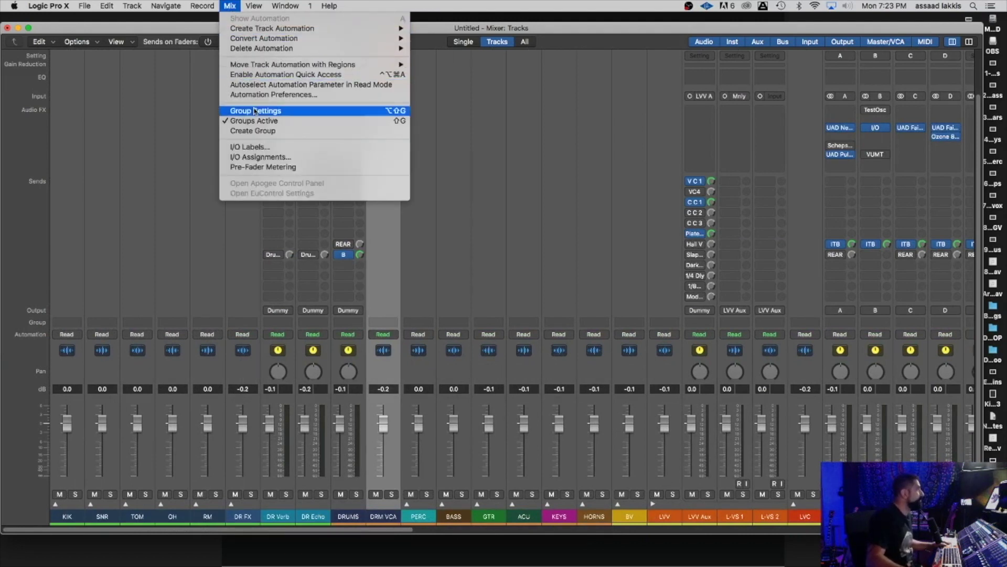
{"action": "left_click", "coordinate": [259, 148]}
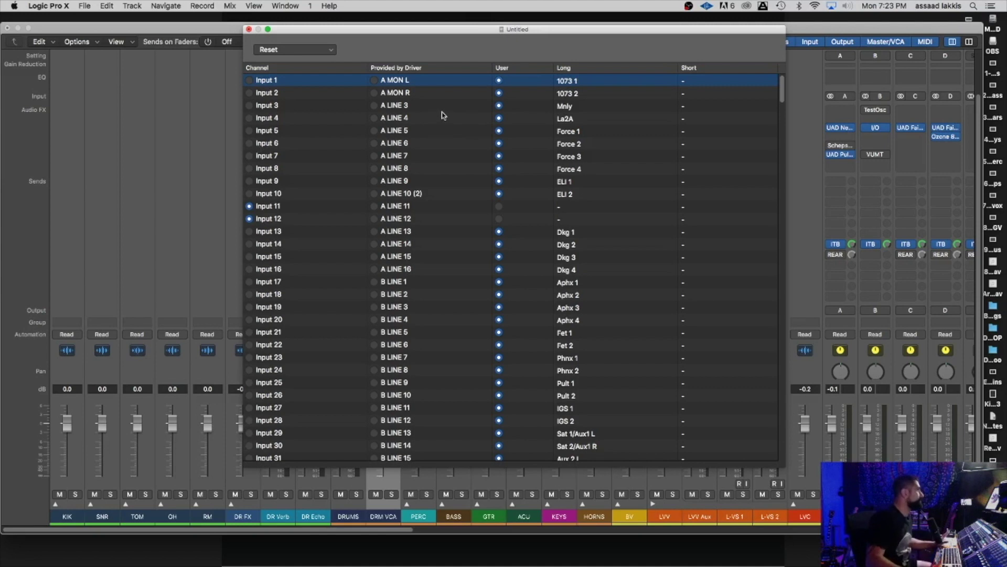
{"action": "scroll", "coordinate": [442, 115], "scroll_direction": "down", "scroll_amount": 5}
{"action": "scroll", "coordinate": [442, 115], "scroll_direction": "down", "scroll_amount": 7}
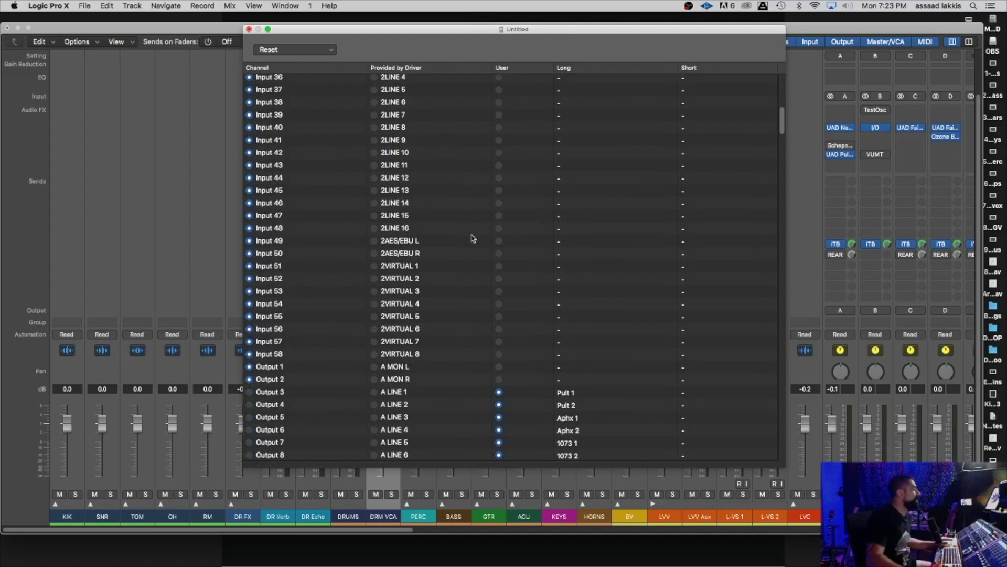
{"action": "scroll", "coordinate": [471, 236], "scroll_direction": "down", "scroll_amount": 6}
{"action": "scroll", "coordinate": [470, 236], "scroll_direction": "down", "scroll_amount": 6}
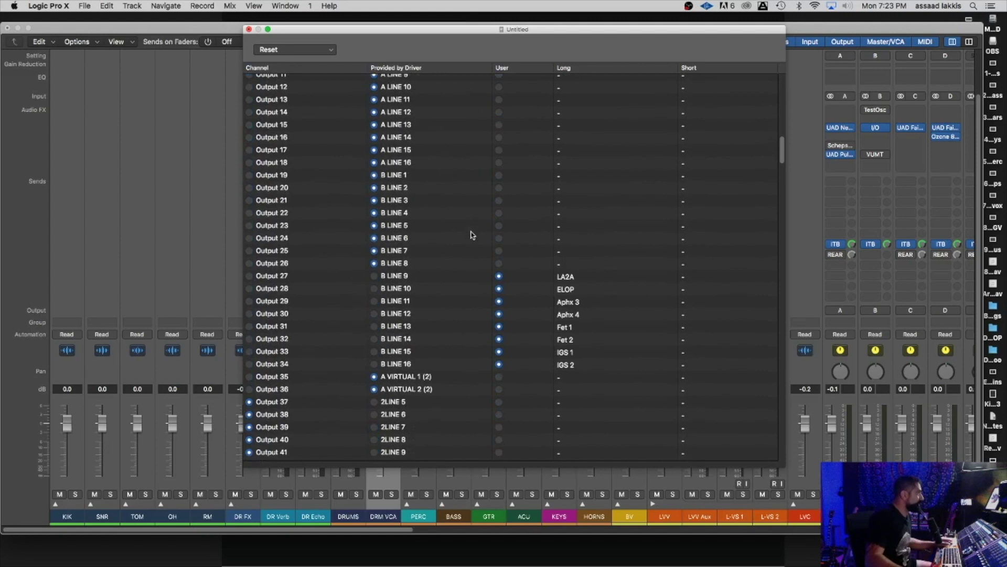
{"action": "scroll", "coordinate": [319, 255], "scroll_direction": "down", "scroll_amount": 10}
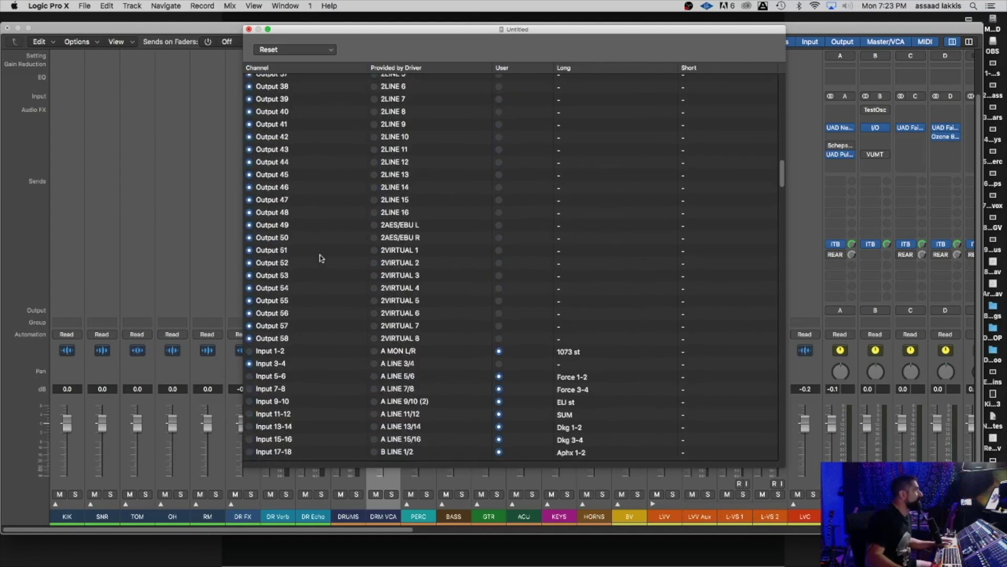
{"action": "scroll", "coordinate": [321, 257], "scroll_direction": "down", "scroll_amount": 2}
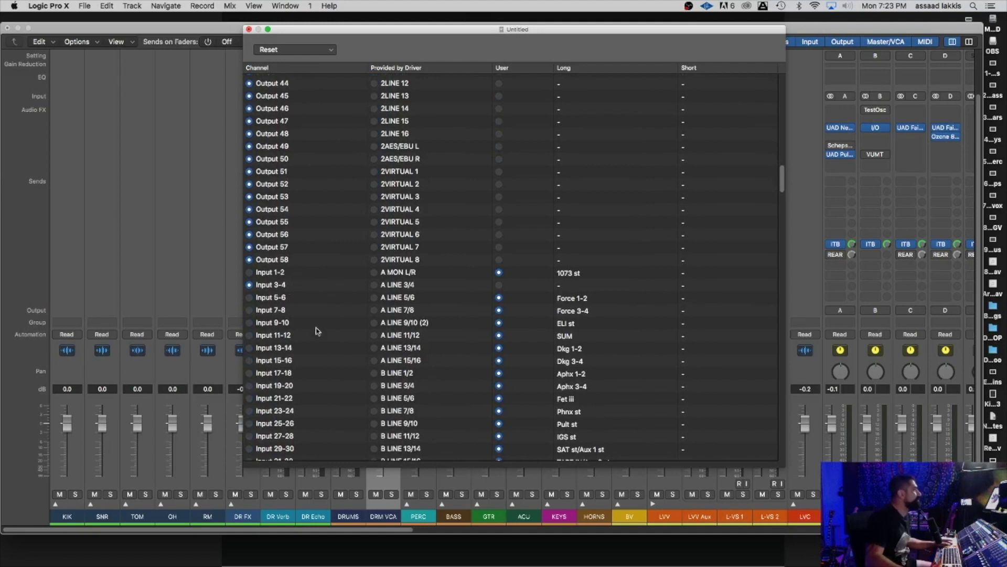
{"action": "scroll", "coordinate": [315, 330], "scroll_direction": "down", "scroll_amount": 2}
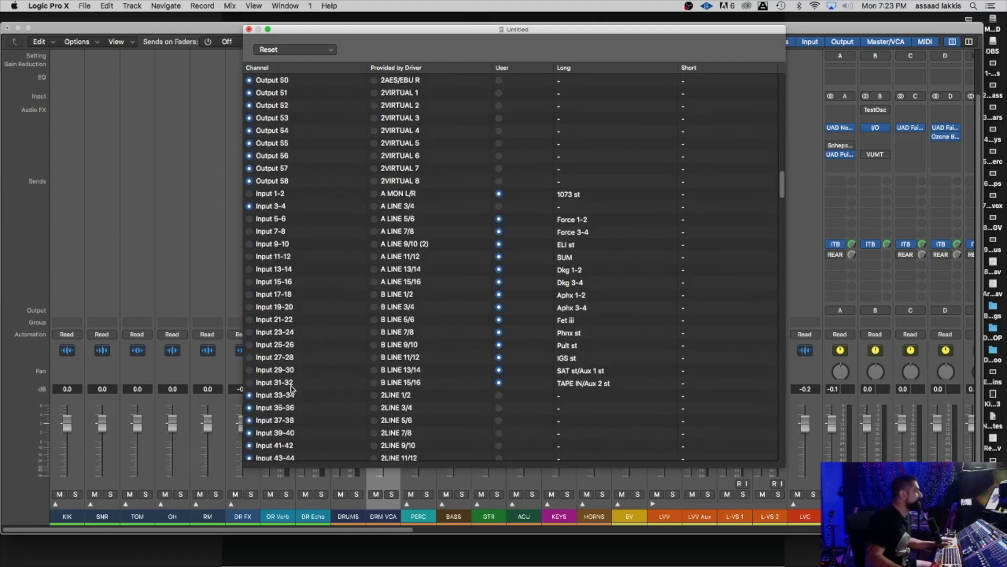
{"action": "scroll", "coordinate": [315, 392], "scroll_direction": "down", "scroll_amount": 5}
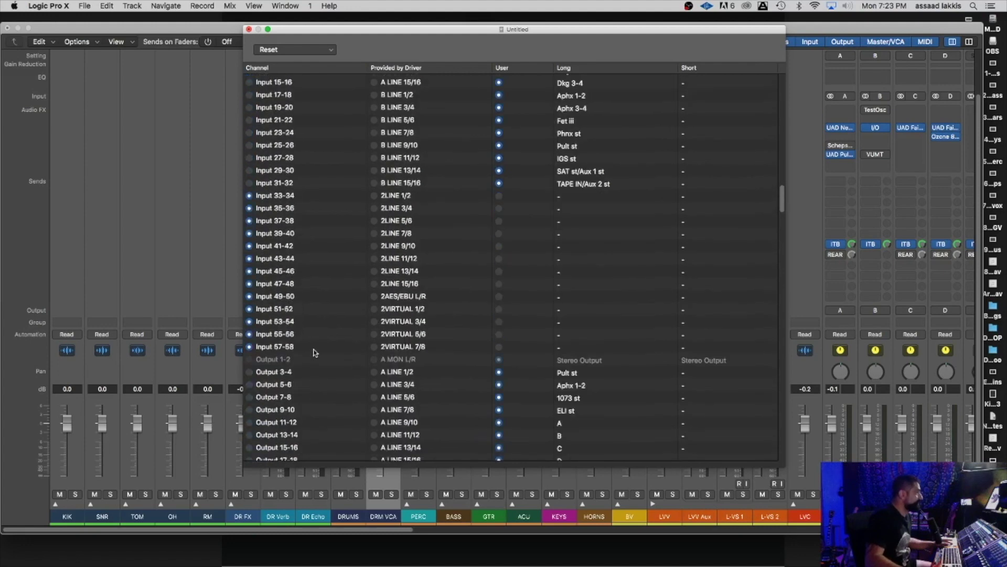
{"action": "scroll", "coordinate": [327, 357], "scroll_direction": "down", "scroll_amount": 1}
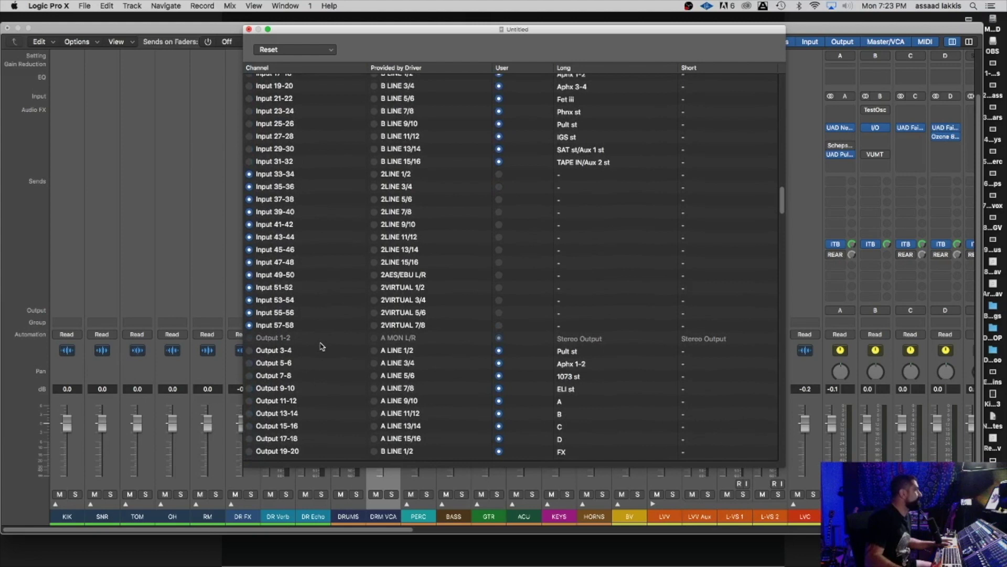
{"action": "scroll", "coordinate": [321, 345], "scroll_direction": "down", "scroll_amount": 1}
{"action": "scroll", "coordinate": [322, 346], "scroll_direction": "down", "scroll_amount": 1}
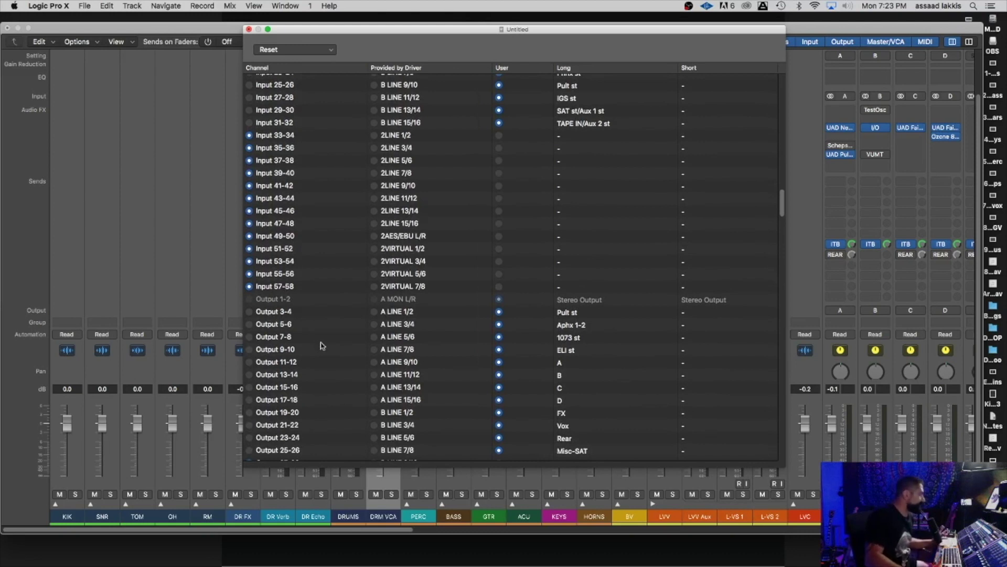
{"action": "scroll", "coordinate": [324, 344], "scroll_direction": "down", "scroll_amount": 5}
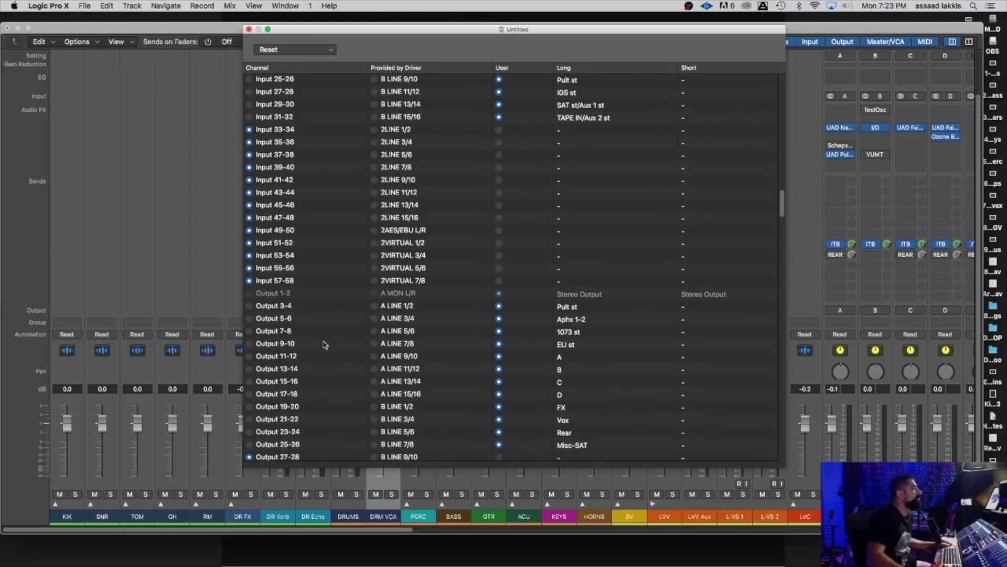
{"action": "scroll", "coordinate": [324, 345], "scroll_direction": "down", "scroll_amount": 5}
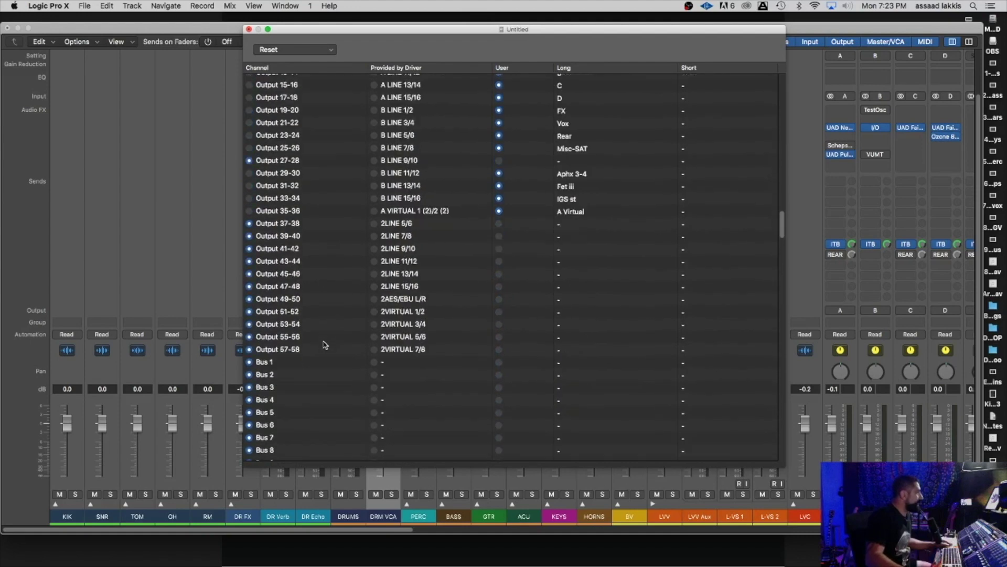
{"action": "scroll", "coordinate": [325, 345], "scroll_direction": "down", "scroll_amount": 8}
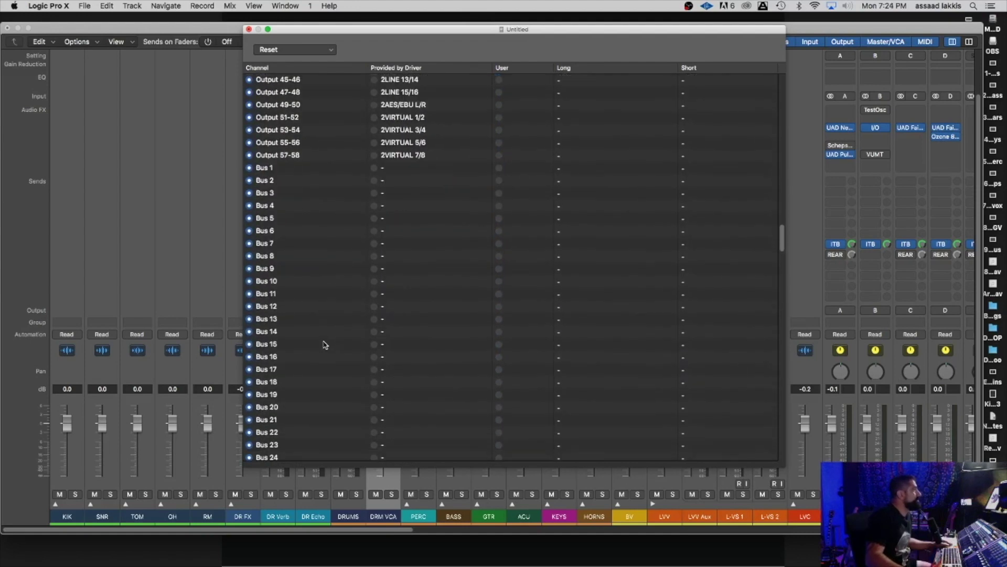
{"action": "scroll", "coordinate": [325, 344], "scroll_direction": "down", "scroll_amount": 2}
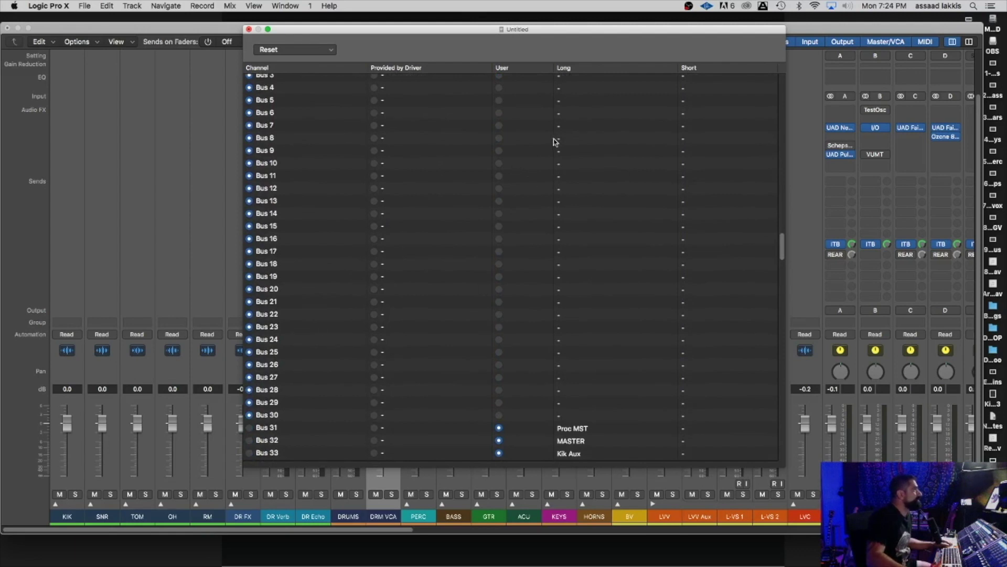
{"action": "scroll", "coordinate": [440, 384], "scroll_direction": "down", "scroll_amount": 5}
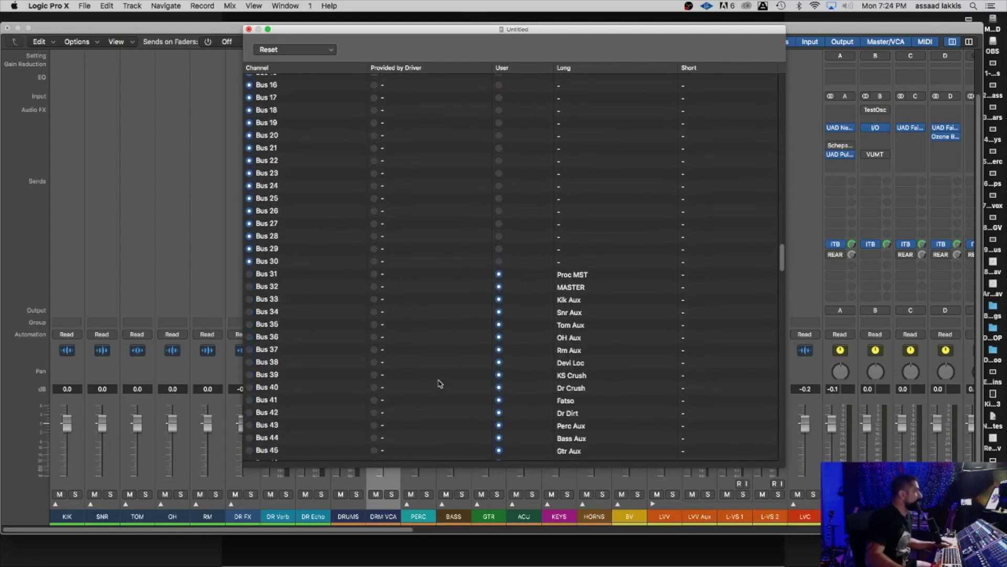
{"action": "scroll", "coordinate": [370, 320], "scroll_direction": "down", "scroll_amount": 10}
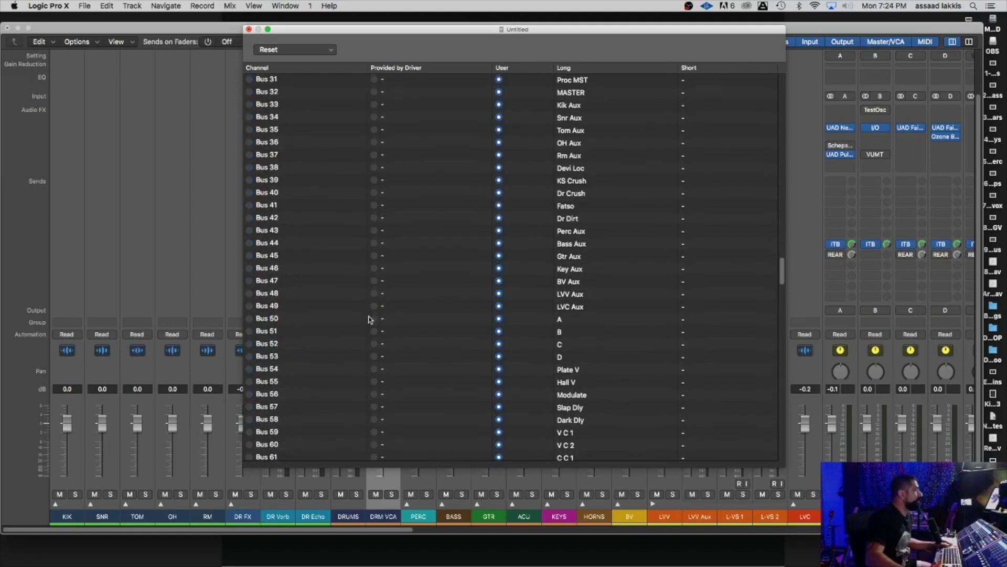
{"action": "scroll", "coordinate": [370, 319], "scroll_direction": "down", "scroll_amount": 10}
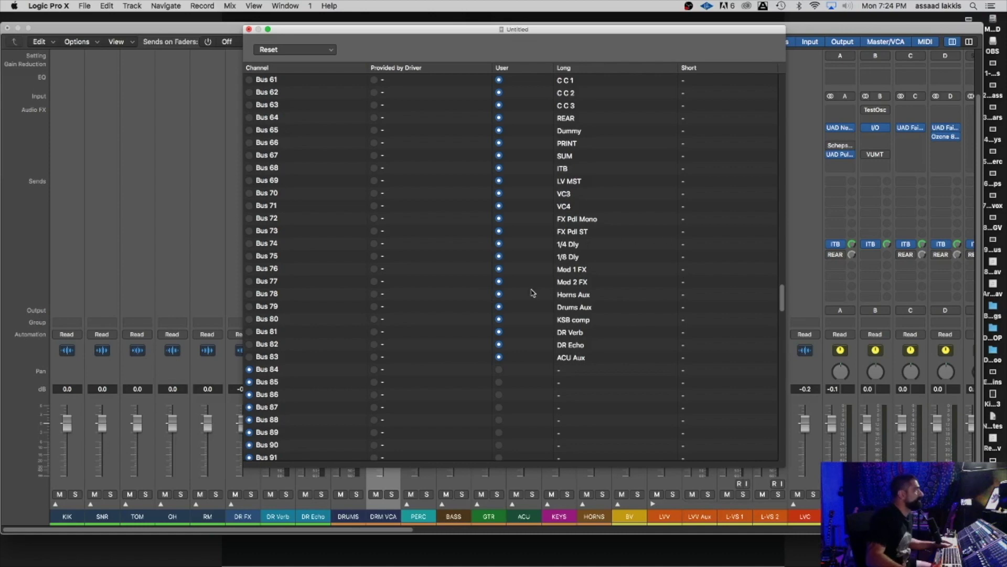
{"action": "scroll", "coordinate": [546, 288], "scroll_direction": "up", "scroll_amount": 20}
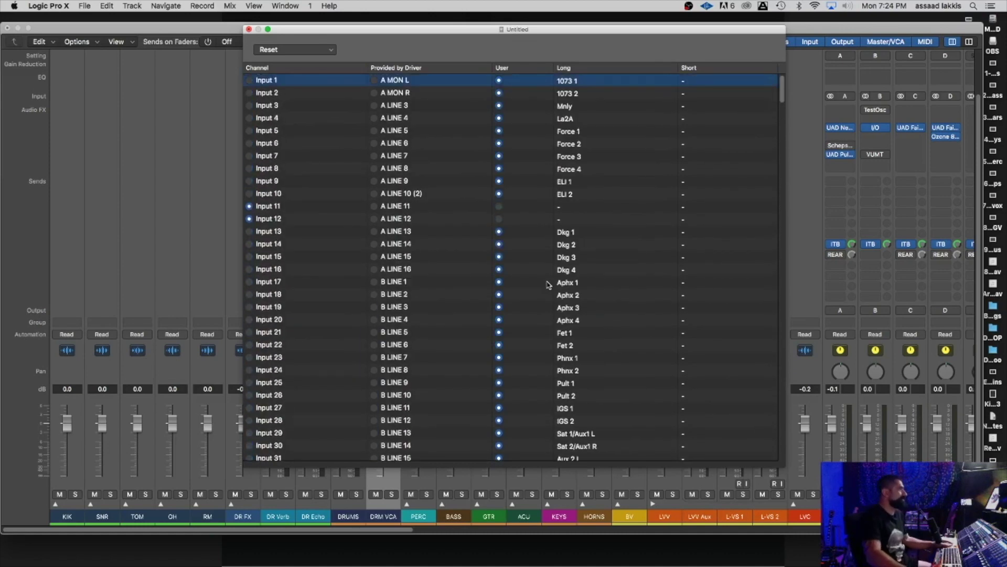
{"action": "scroll", "coordinate": [548, 285], "scroll_direction": "down", "scroll_amount": 14}
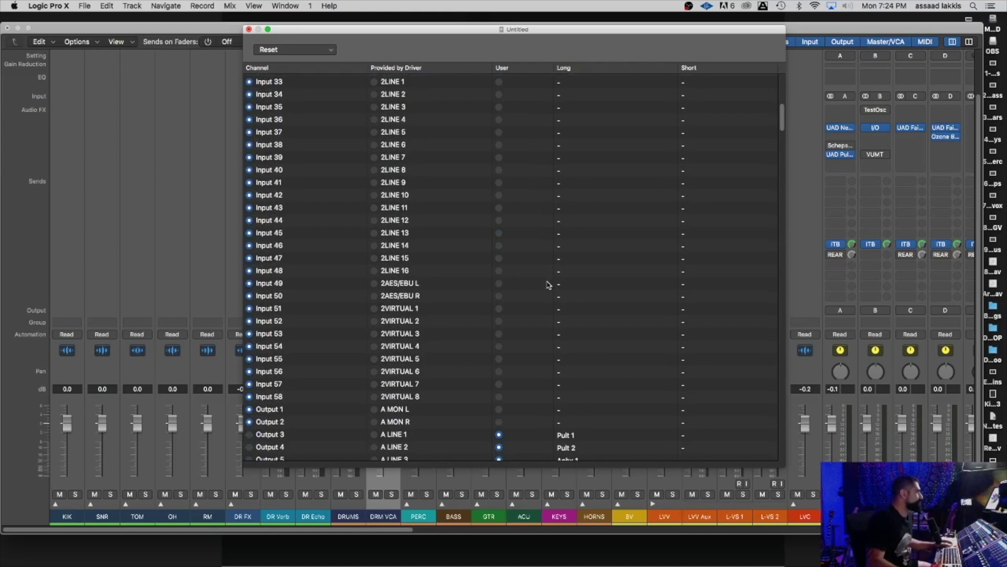
{"action": "scroll", "coordinate": [548, 285], "scroll_direction": "down", "scroll_amount": 20}
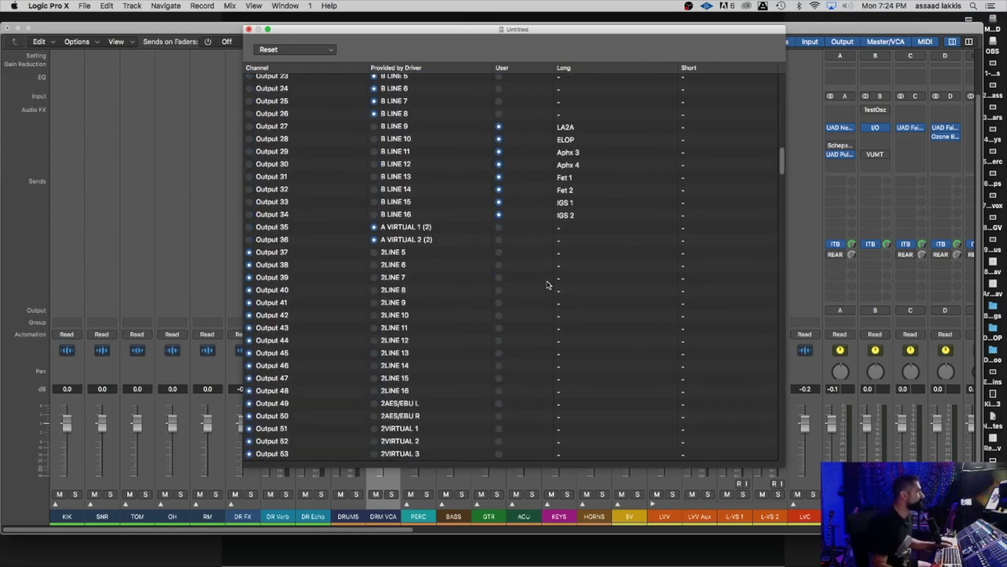
{"action": "scroll", "coordinate": [548, 285], "scroll_direction": "down", "scroll_amount": 20}
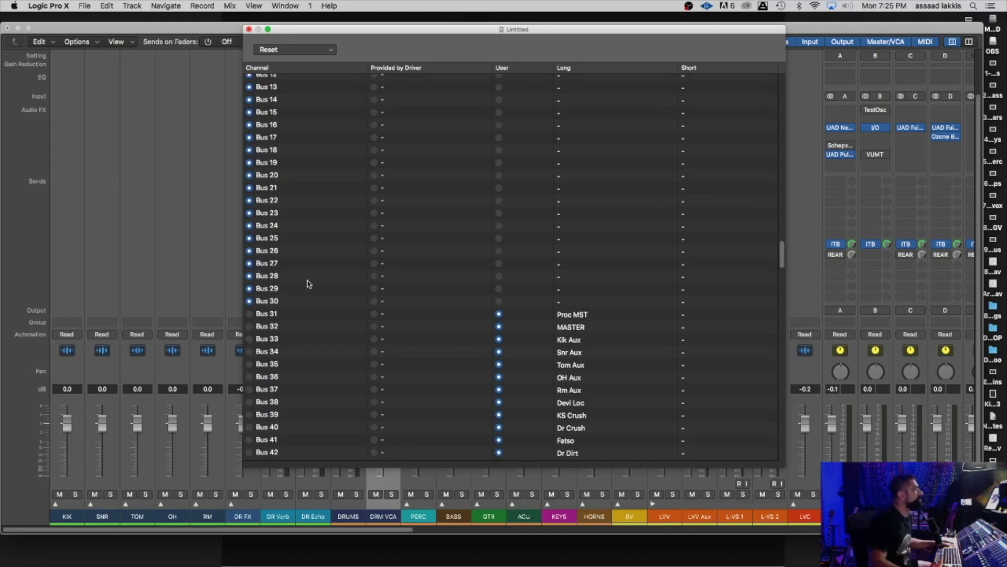
Step: Give Bus 28 the long label 'Stereo width bus'
{"action": "left_click", "coordinate": [500, 279]}
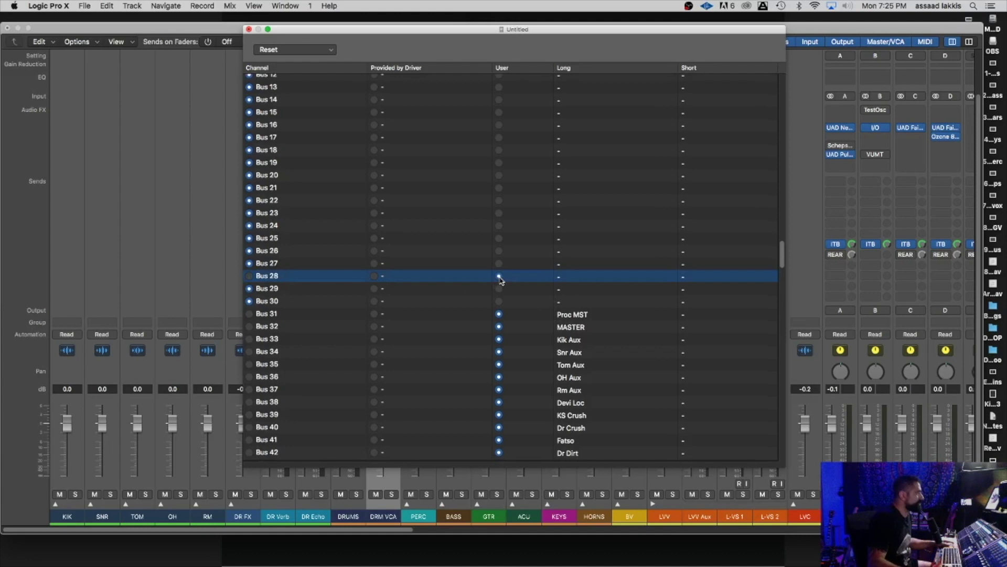
{"action": "double_click", "coordinate": [569, 278]}
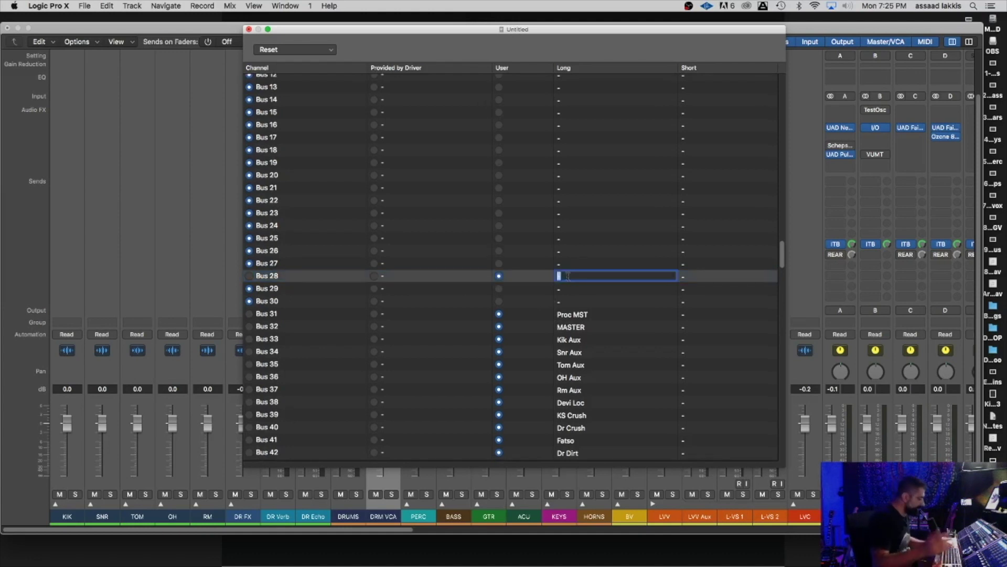
{"action": "type", "text": "Stereo width bus"}
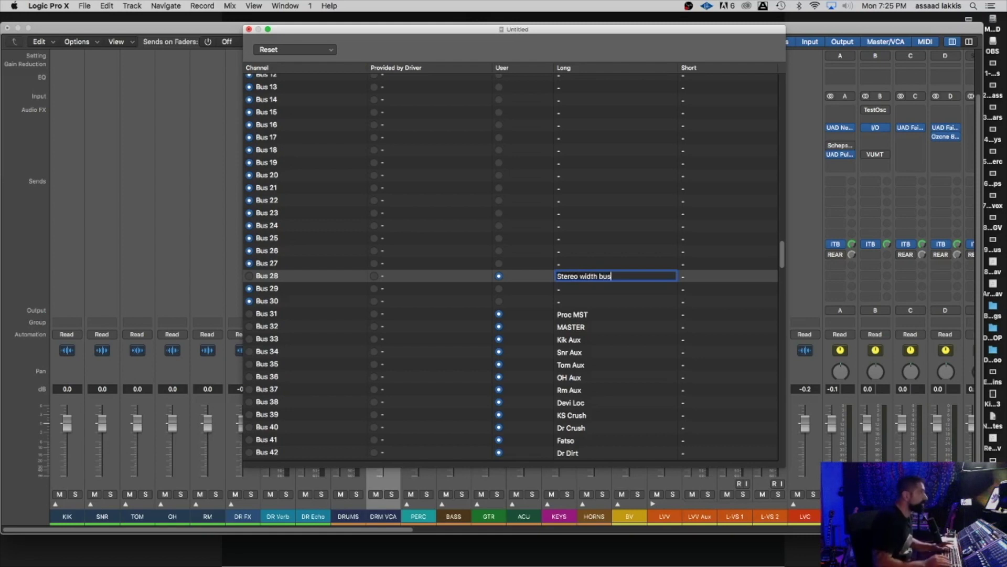
{"action": "key", "text": "Return"}
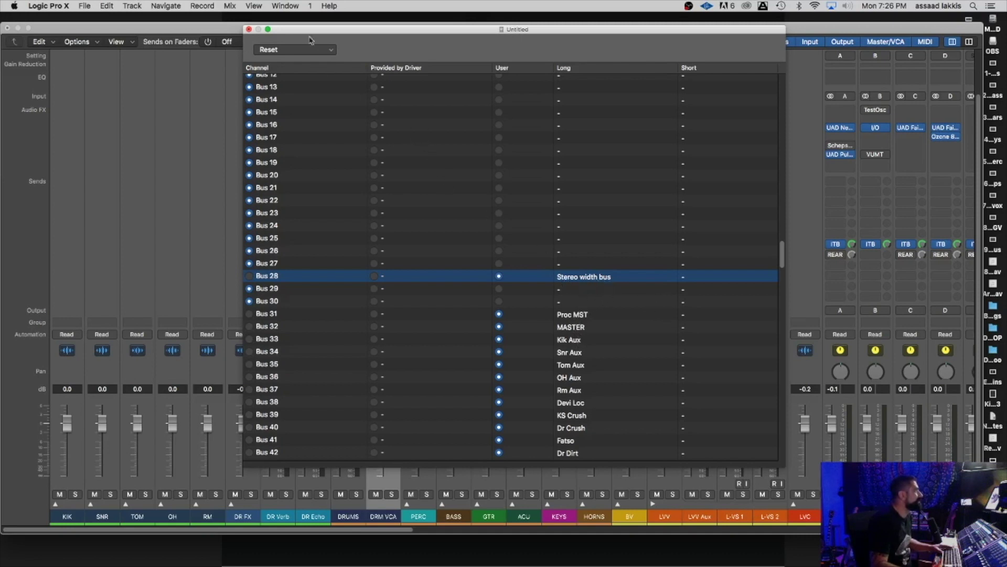
Step: Add a send on the DRUMS channel to Bus 28, the Stereo width bus
{"action": "left_click", "coordinate": [250, 30]}
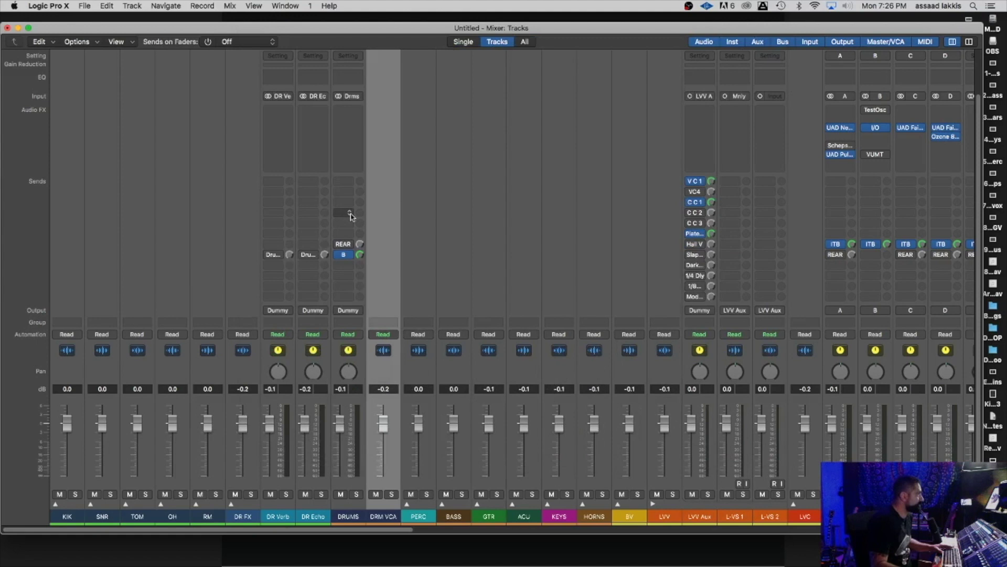
{"action": "left_click", "coordinate": [350, 214]}
{"action": "mouse_move", "coordinate": [357, 231]}
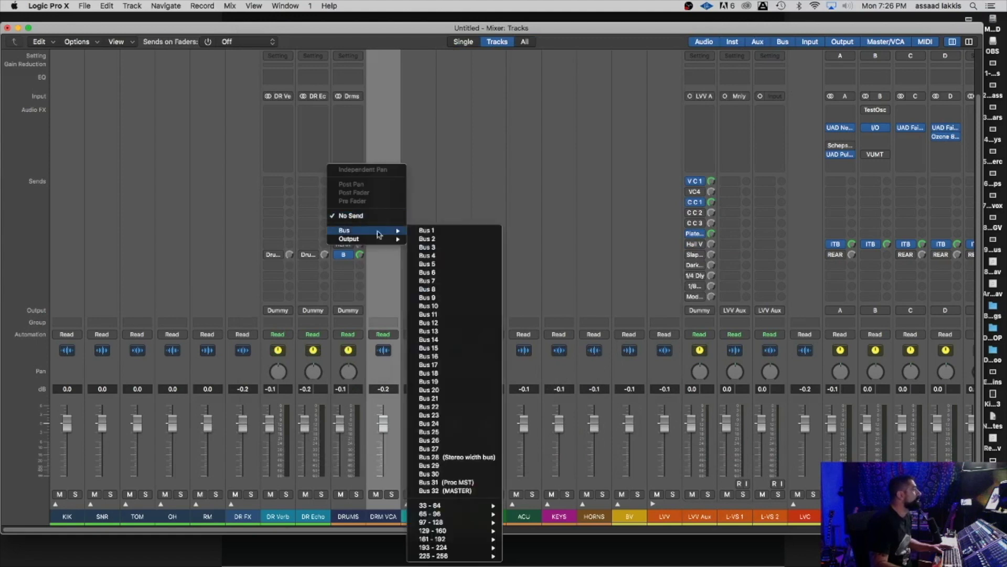
{"action": "left_click", "coordinate": [487, 457]}
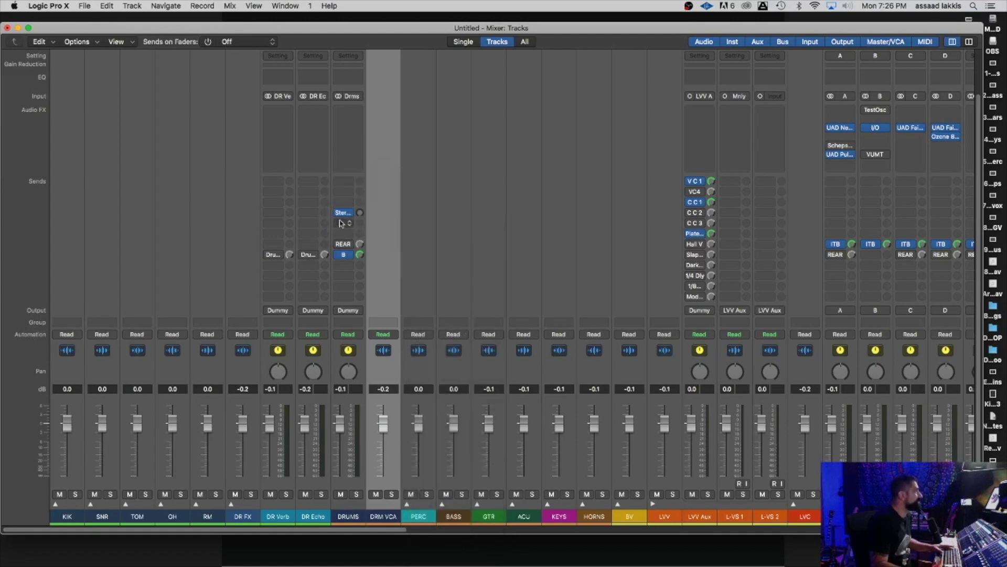
{"action": "scroll", "coordinate": [559, 318], "scroll_direction": "down", "scroll_amount": 10}
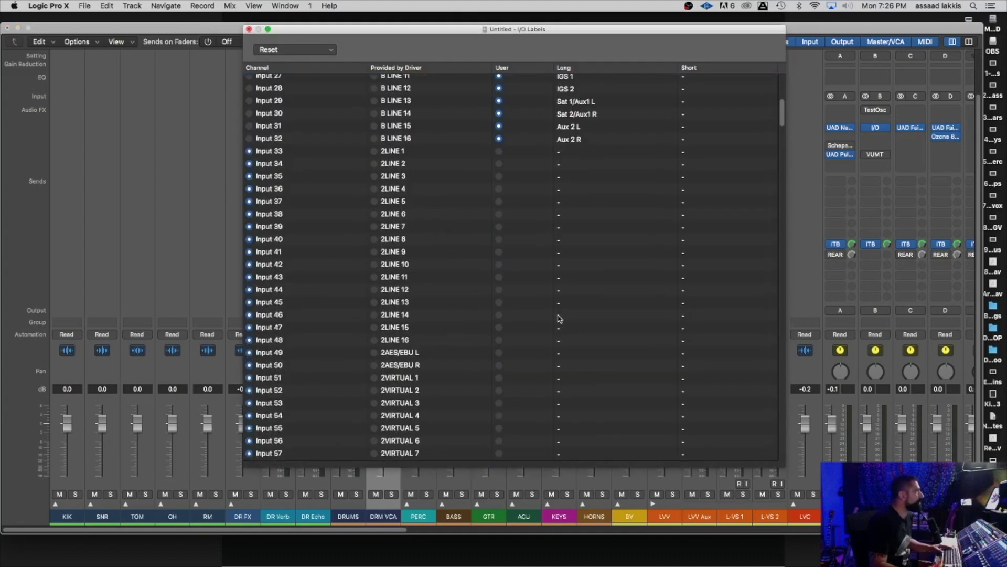
Step: Shorten Bus 28's long label to 'St Wide' and return to the mixer
{"action": "scroll", "coordinate": [560, 318], "scroll_direction": "down", "scroll_amount": 15}
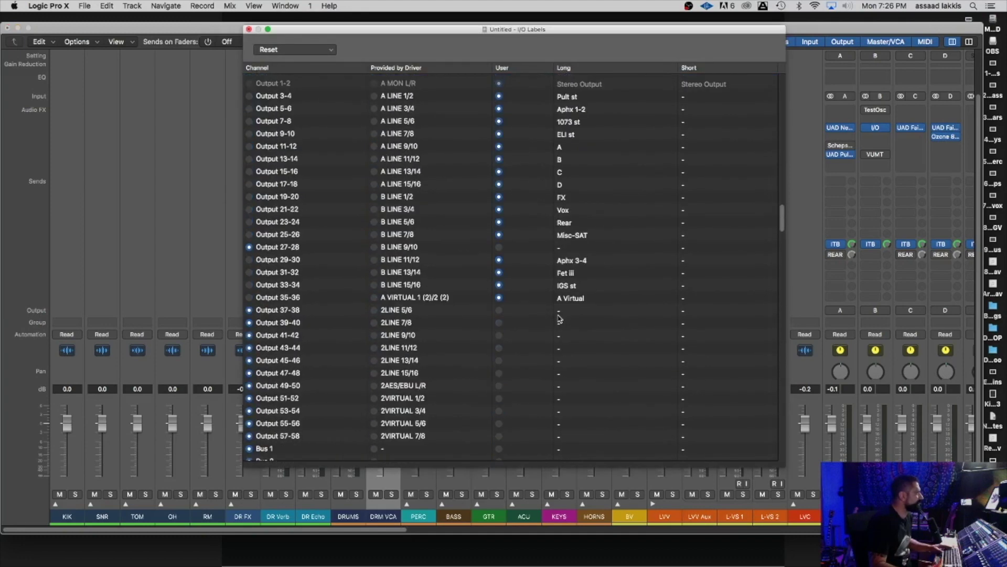
{"action": "scroll", "coordinate": [559, 319], "scroll_direction": "down", "scroll_amount": 5}
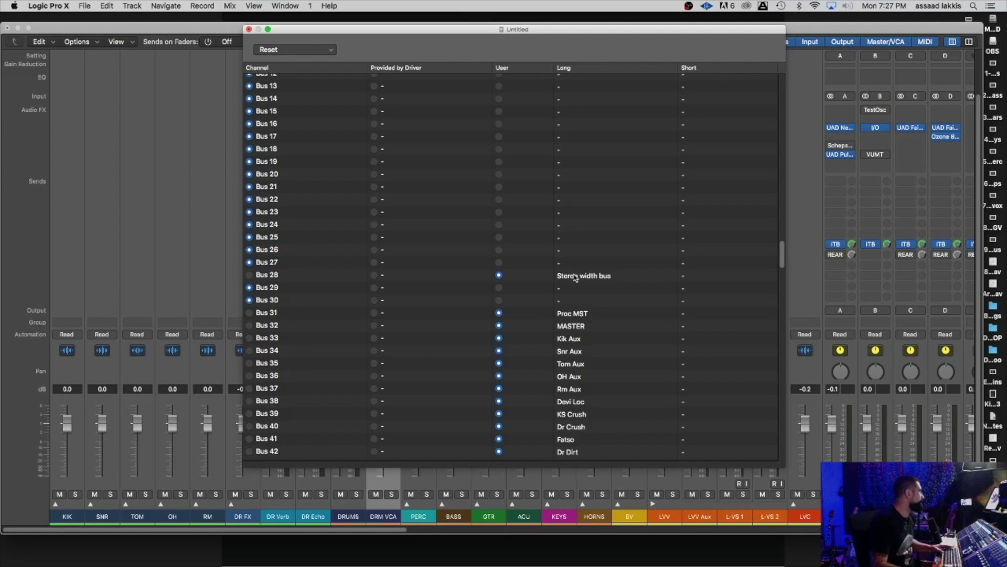
{"action": "double_click", "coordinate": [576, 278]}
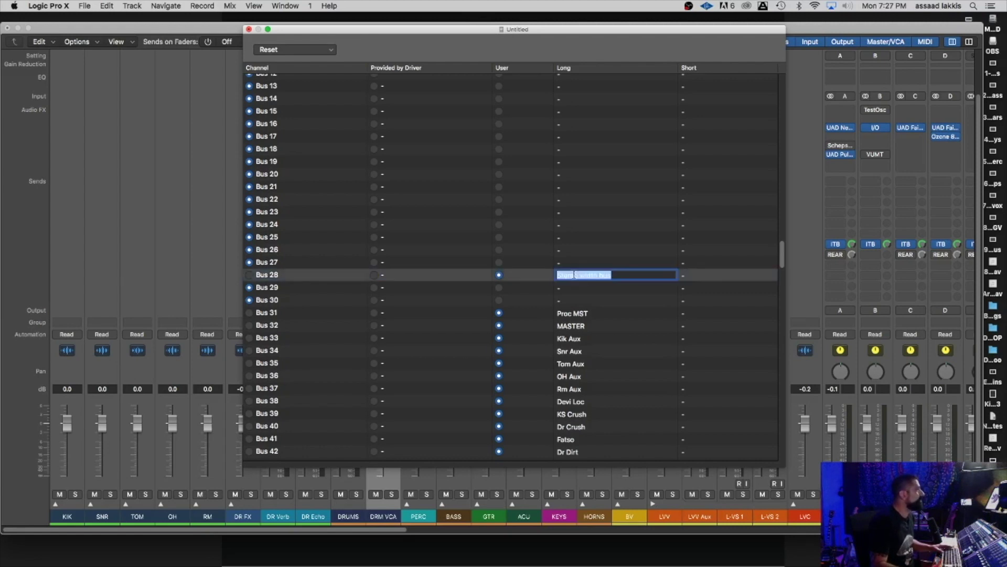
{"action": "type", "text": "S"}
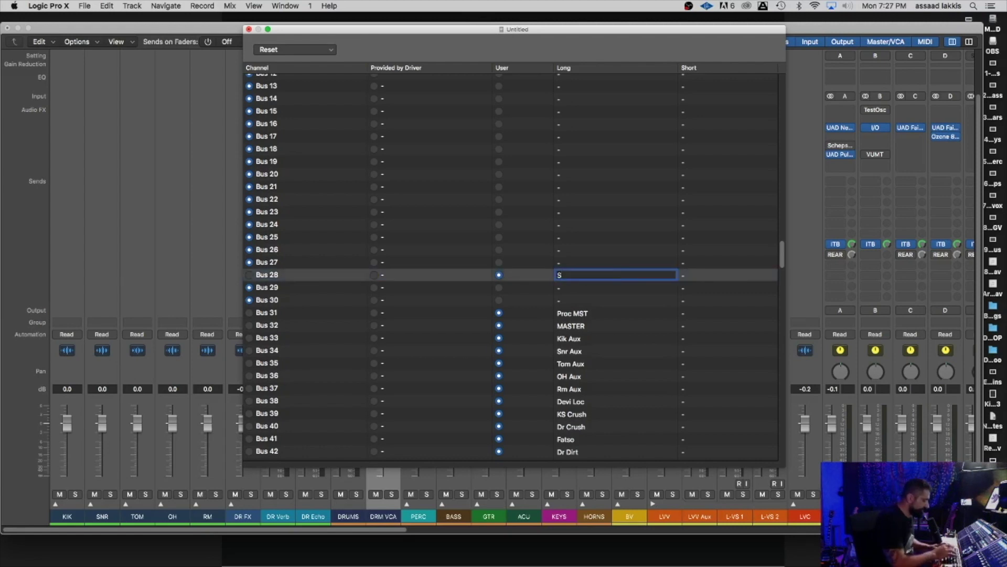
{"action": "type", "text": "t W"}
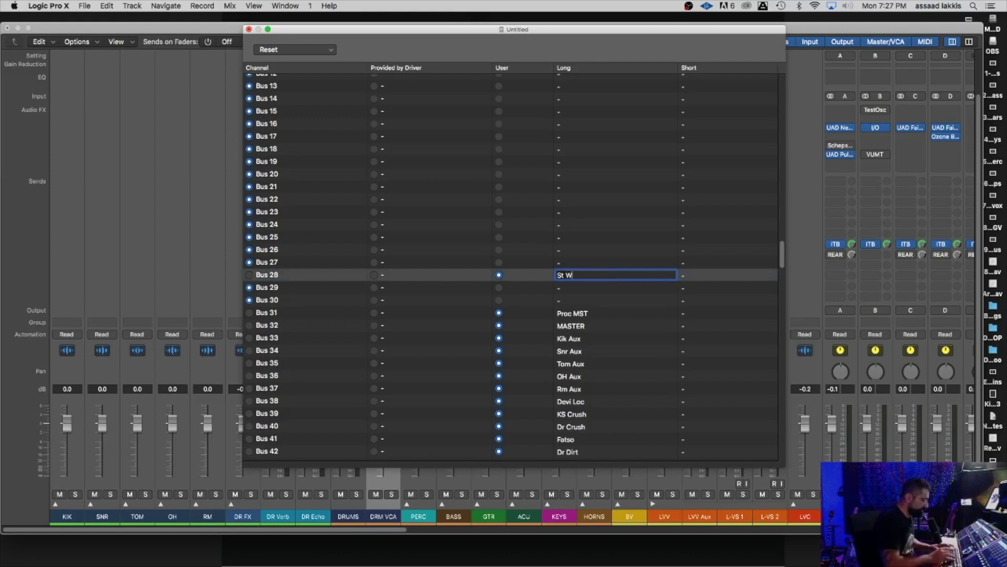
{"action": "type", "text": "ide"}
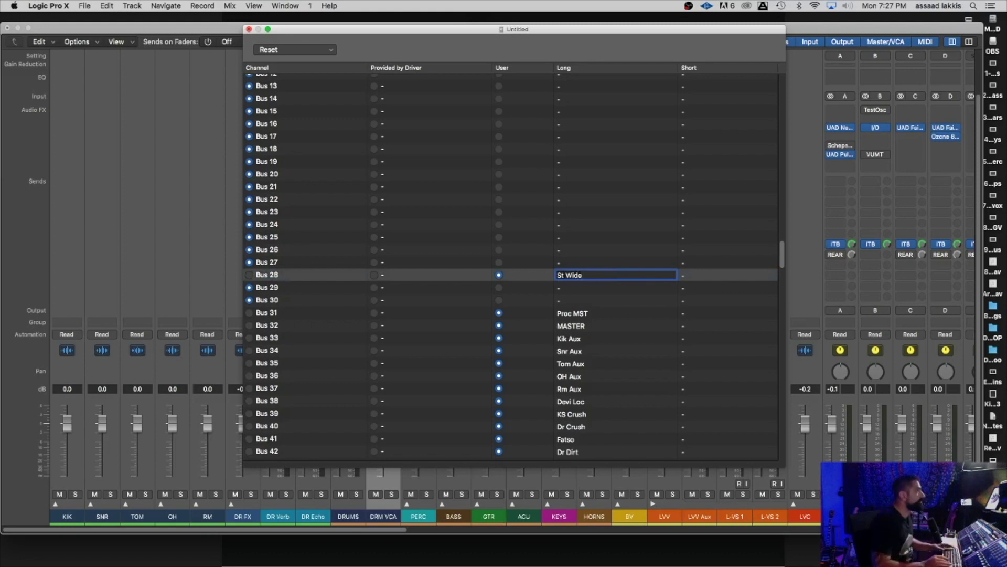
{"action": "key", "text": "Return"}
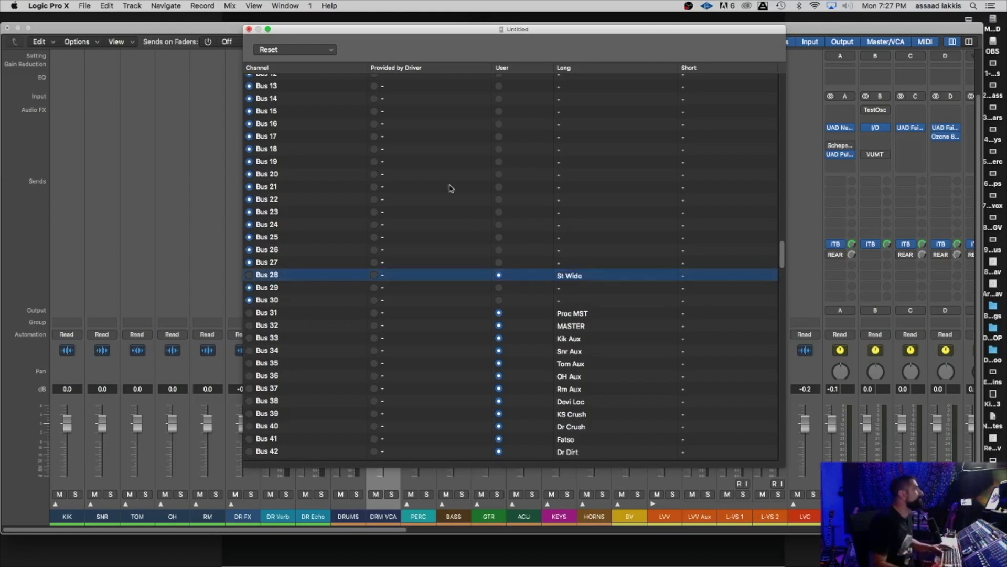
{"action": "left_click", "coordinate": [249, 30]}
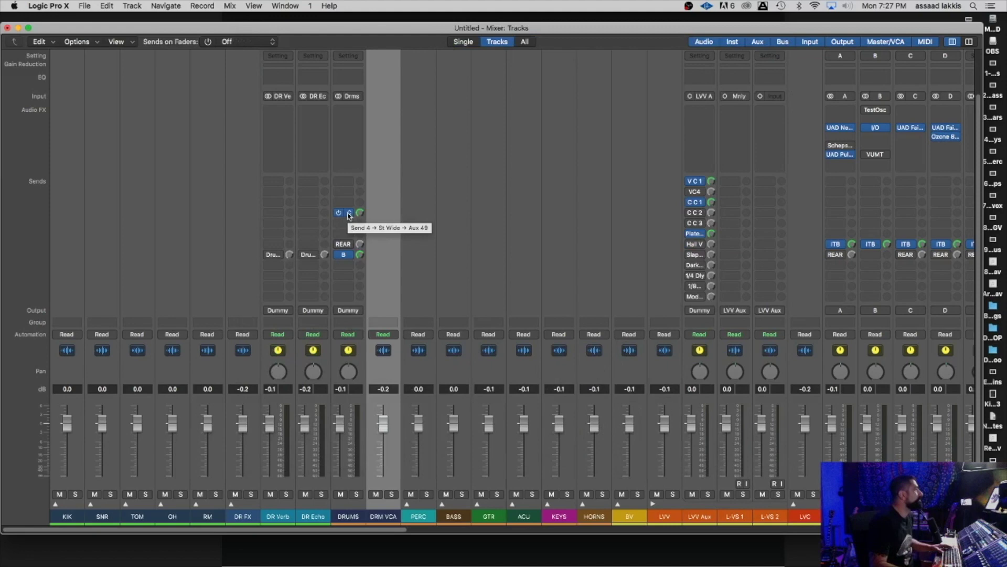
Step: Reopen the I/O Labels window and scroll down to Bus 28
{"action": "left_click", "coordinate": [229, 6]}
{"action": "left_click", "coordinate": [277, 147]}
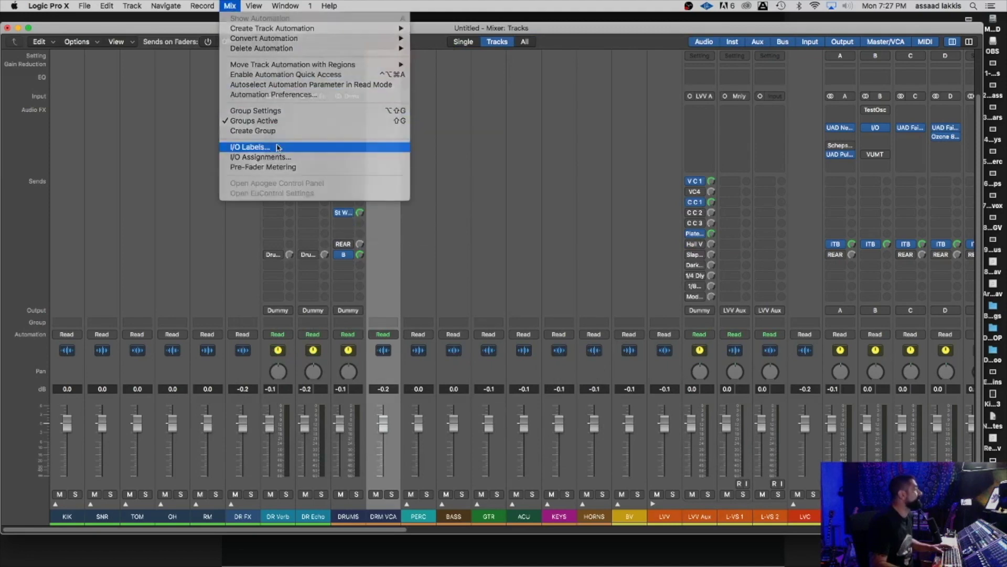
{"action": "scroll", "coordinate": [606, 370], "scroll_direction": "down", "scroll_amount": 20}
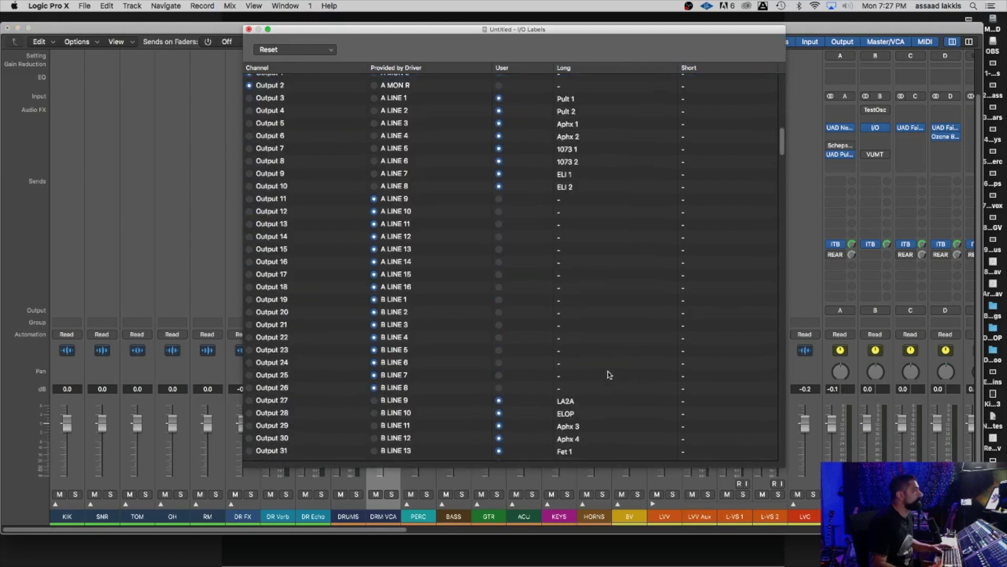
{"action": "scroll", "coordinate": [609, 375], "scroll_direction": "down", "scroll_amount": 12}
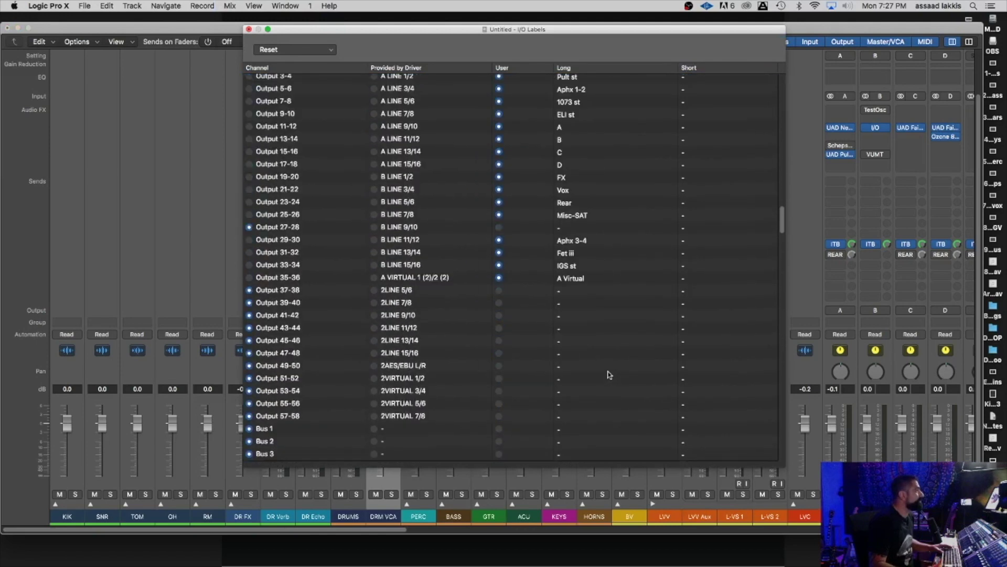
{"action": "scroll", "coordinate": [608, 374], "scroll_direction": "down", "scroll_amount": 7}
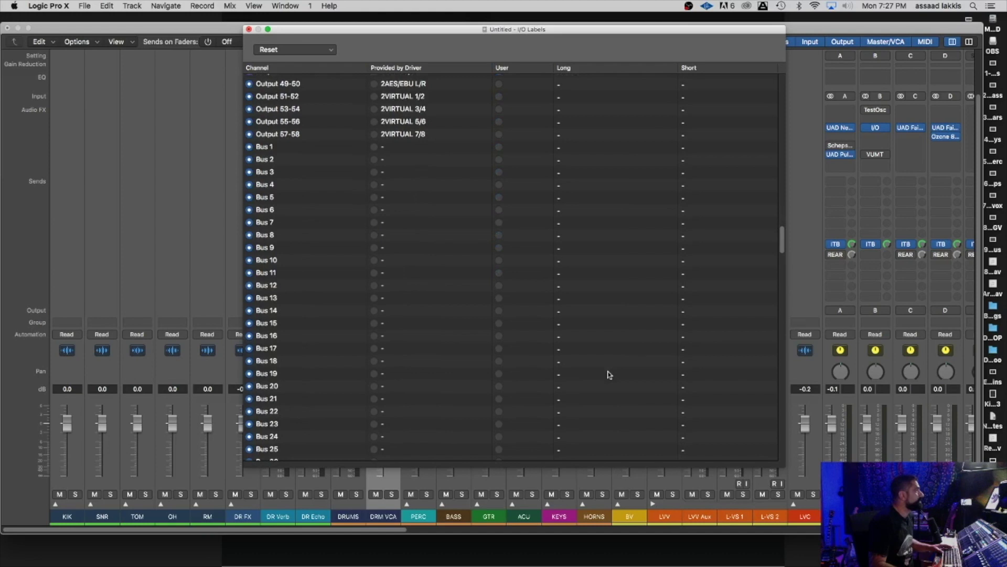
{"action": "scroll", "coordinate": [609, 374], "scroll_direction": "down", "scroll_amount": 4}
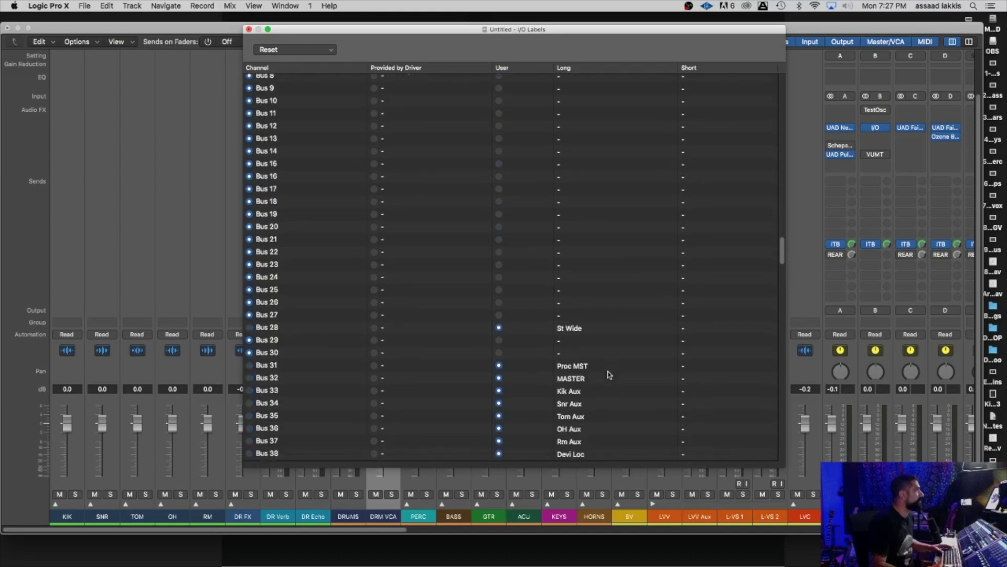
Step: Change Bus 28's long label from 'St Wide' to 'St wd'
{"action": "double_click", "coordinate": [577, 327]}
{"action": "left_click", "coordinate": [576, 326]}
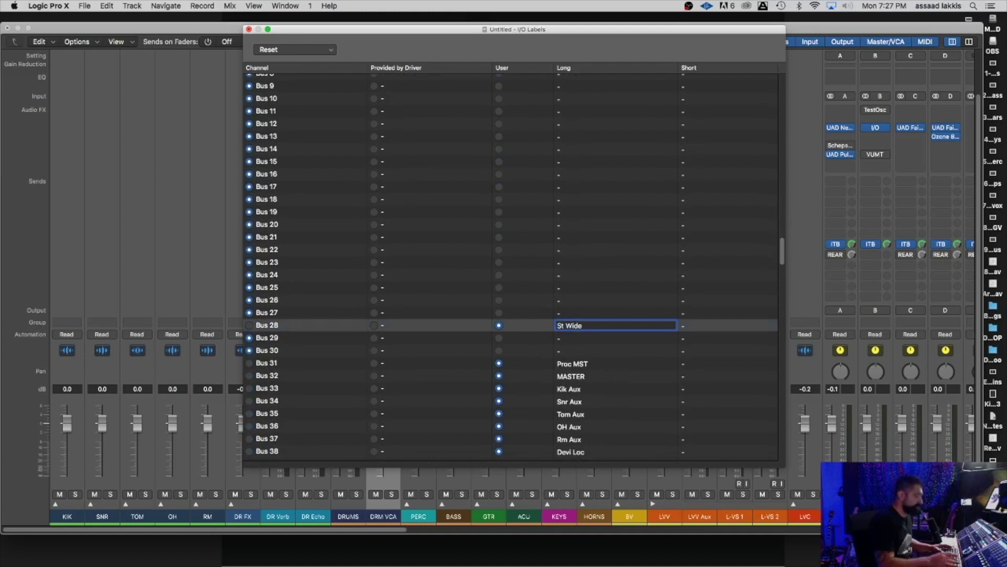
{"action": "key", "text": "BackSpace"}
{"action": "key", "text": "BackSpace"}
{"action": "key", "text": "BackSpace"}
{"action": "key", "text": "BackSpace"}
{"action": "key", "text": "BackSpace"}
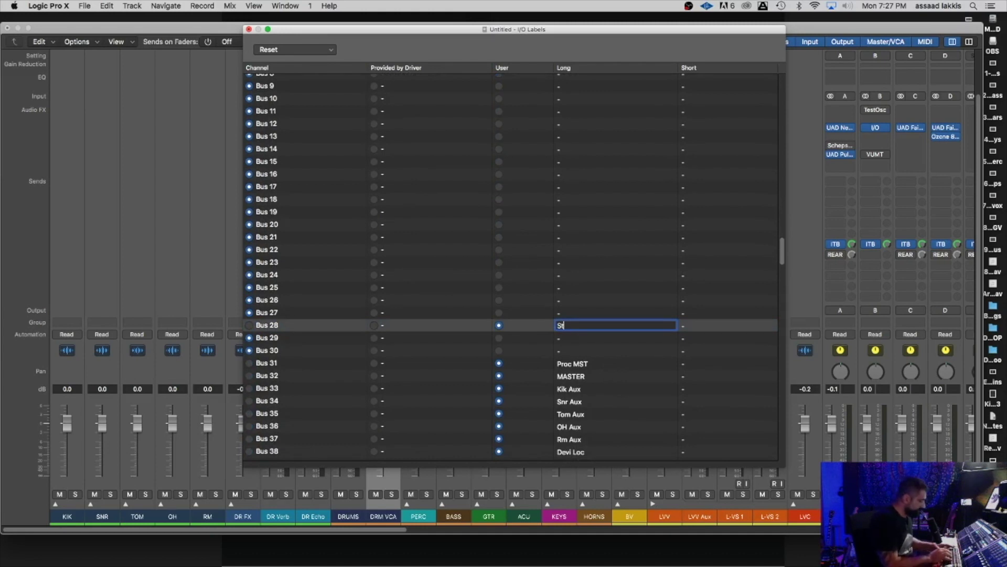
{"action": "type", "text": "wd"}
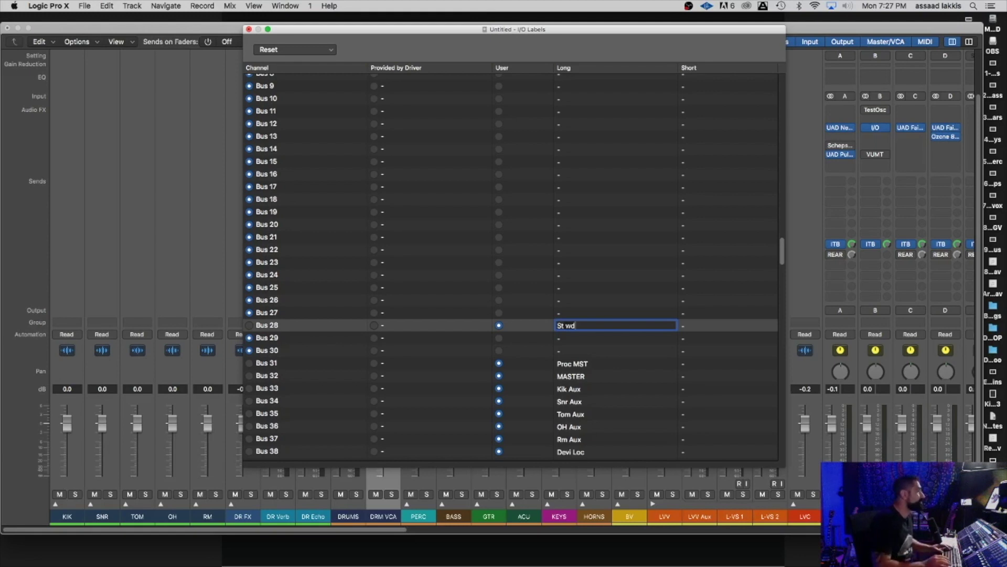
{"action": "key", "text": "Return"}
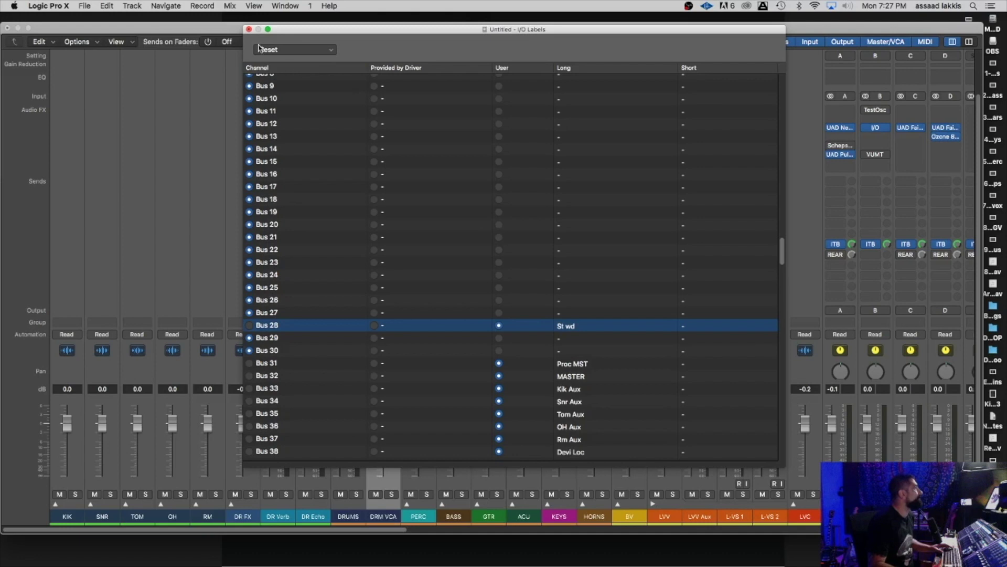
{"action": "left_click", "coordinate": [249, 29]}
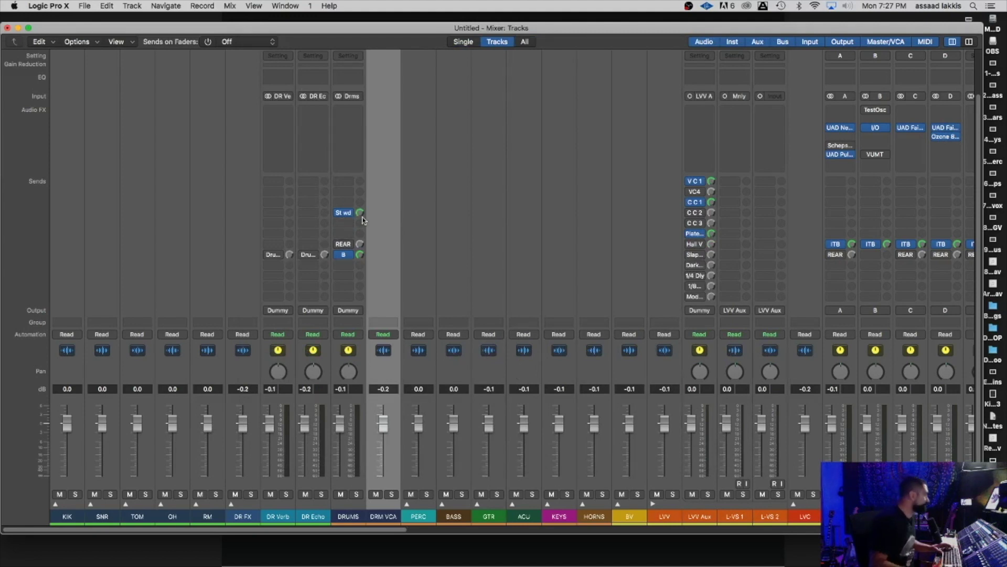
{"action": "left_click_drag", "start_coordinate": [363, 219], "coordinate": [469, 403]}
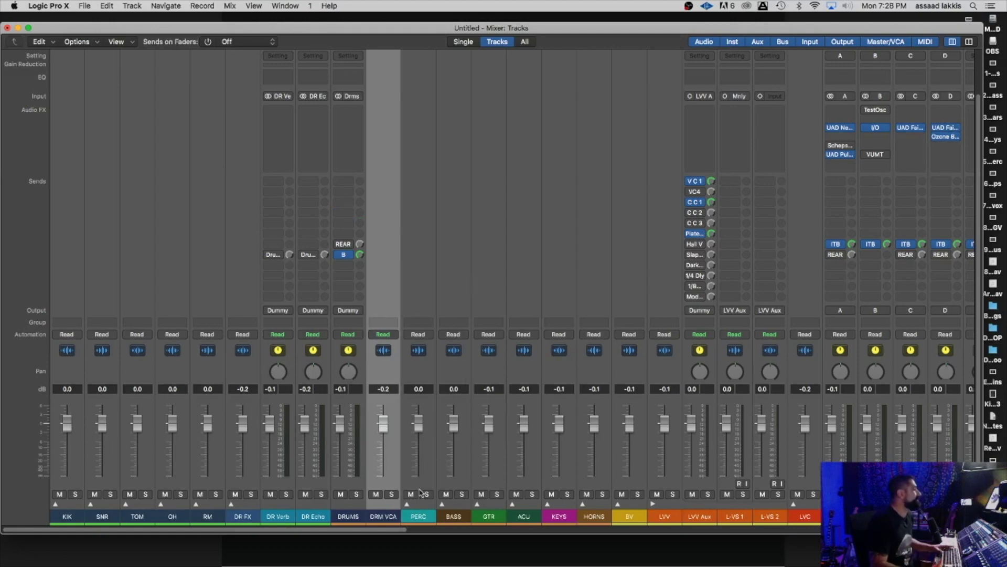
{"action": "left_click_drag", "start_coordinate": [388, 531], "coordinate": [660, 524]}
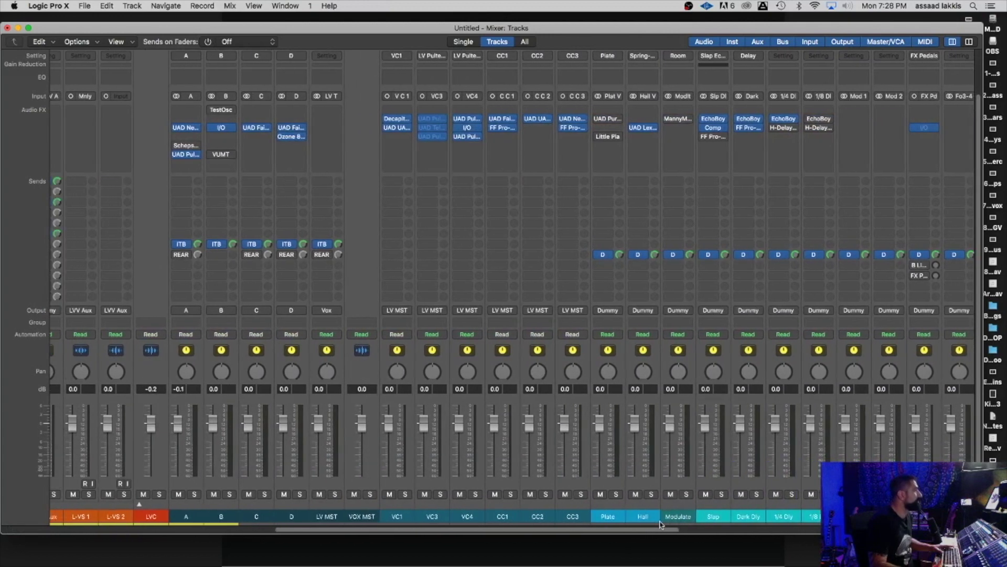
{"action": "left_click", "coordinate": [402, 504]}
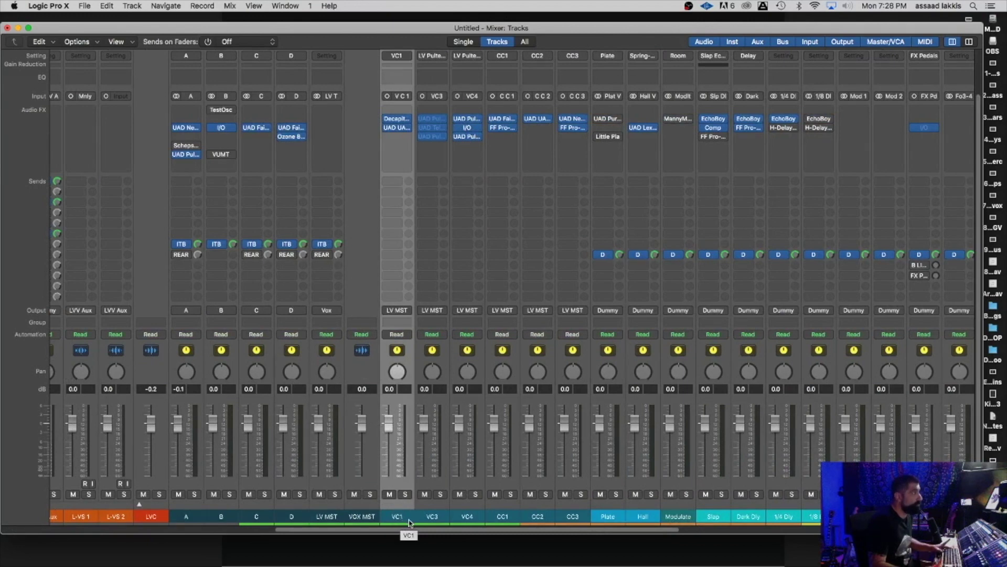
{"action": "left_click", "coordinate": [399, 122]}
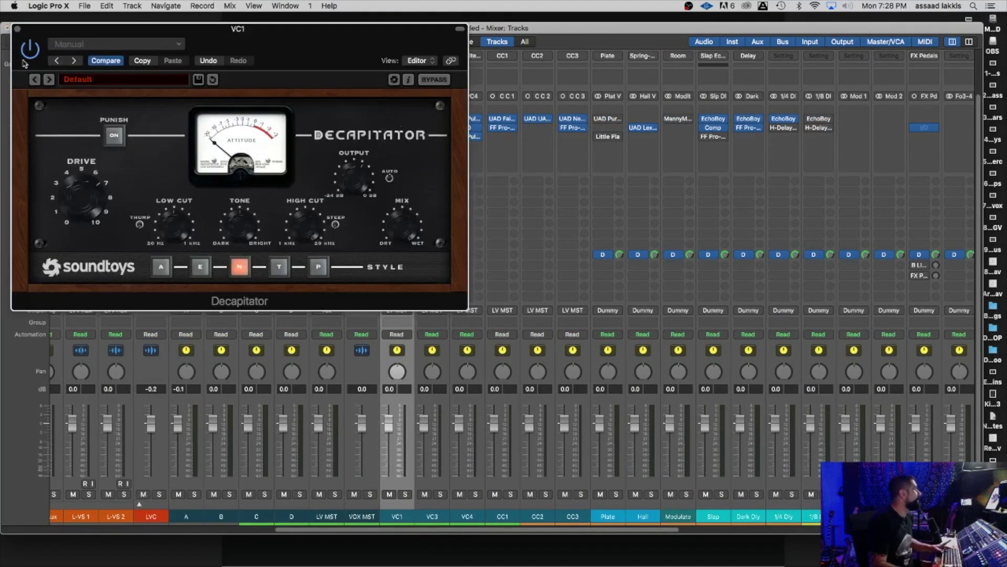
{"action": "left_click", "coordinate": [16, 29]}
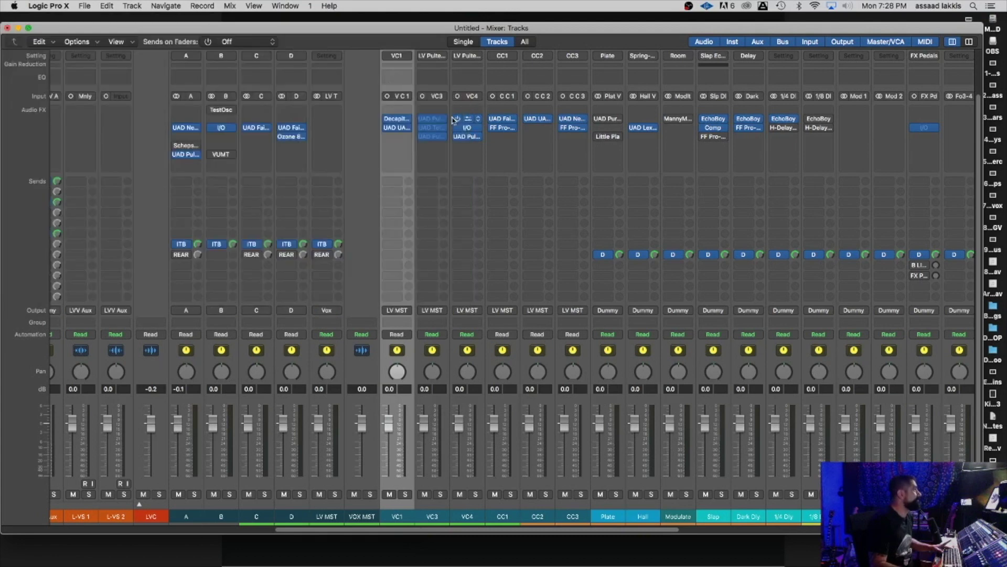
{"action": "left_click", "coordinate": [397, 130]}
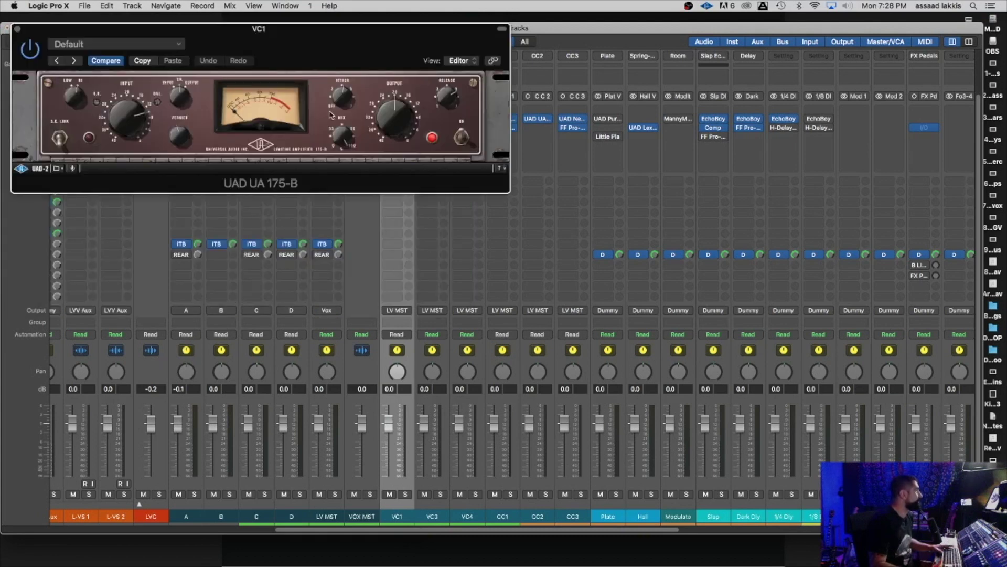
{"action": "left_click", "coordinate": [18, 29]}
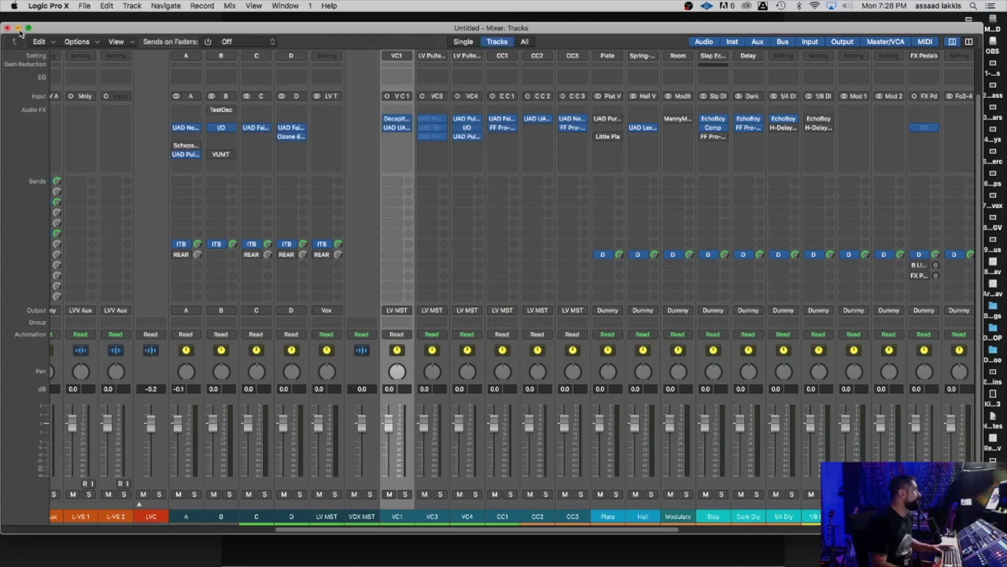
{"action": "left_click", "coordinate": [404, 56]}
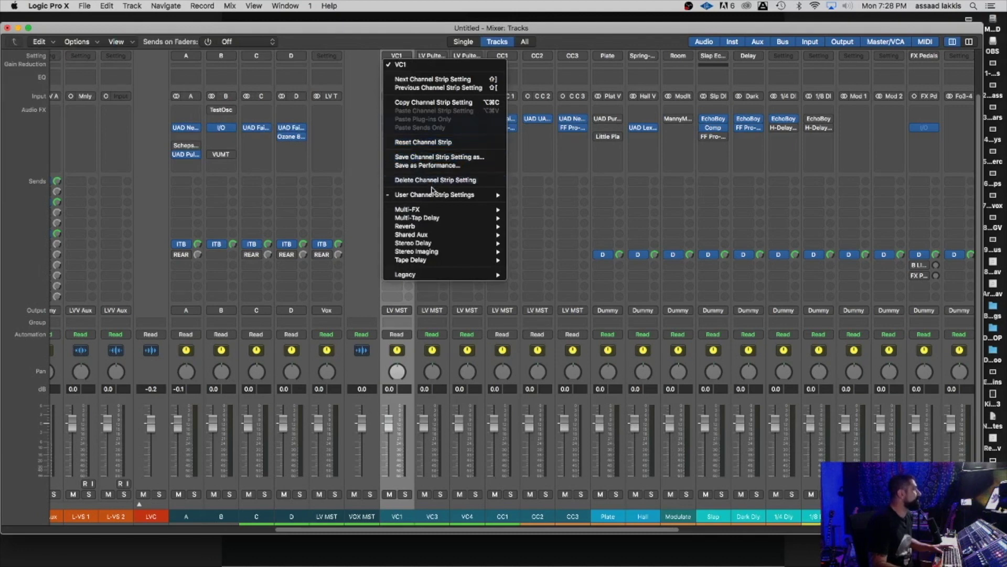
{"action": "mouse_move", "coordinate": [434, 196]}
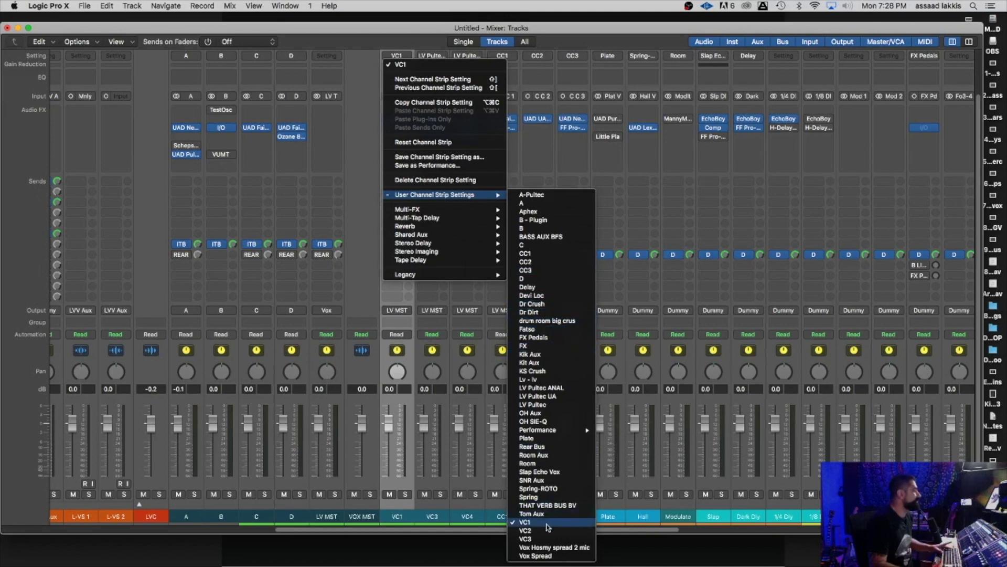
{"action": "left_click", "coordinate": [356, 169]}
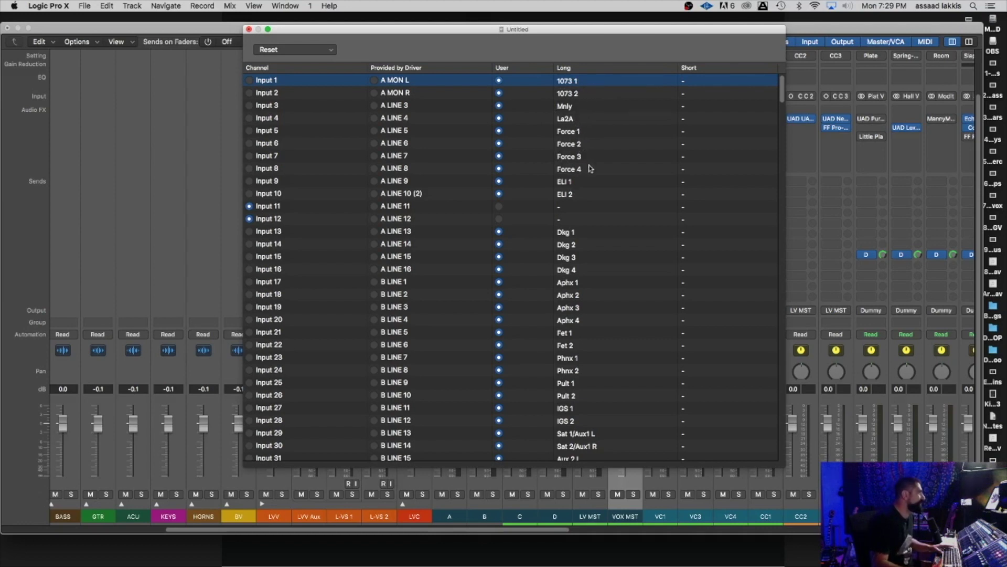
{"action": "scroll", "coordinate": [585, 294], "scroll_direction": "down", "scroll_amount": 5}
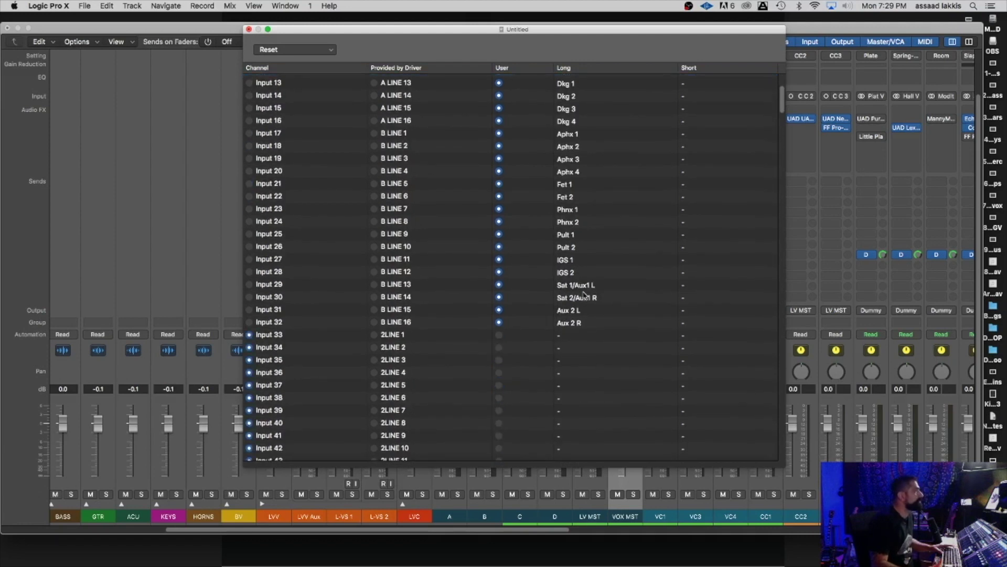
{"action": "scroll", "coordinate": [585, 295], "scroll_direction": "down", "scroll_amount": 3}
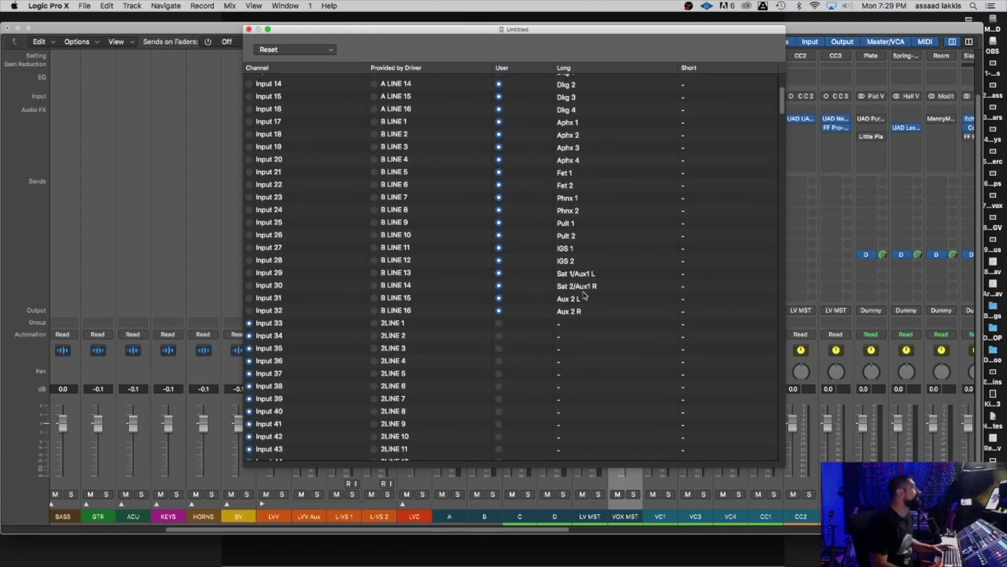
{"action": "scroll", "coordinate": [585, 295], "scroll_direction": "down", "scroll_amount": 10}
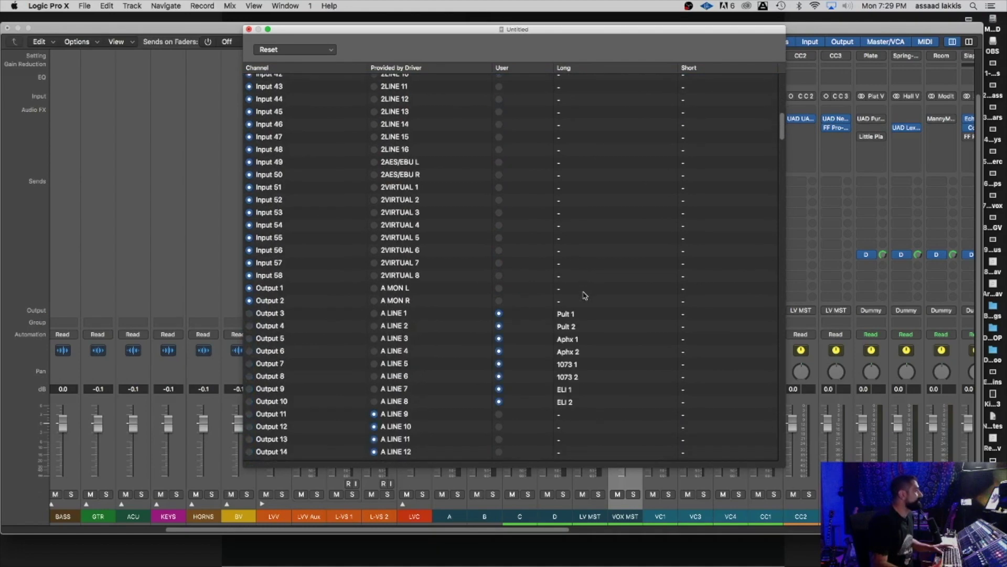
{"action": "scroll", "coordinate": [585, 292], "scroll_direction": "up", "scroll_amount": 20}
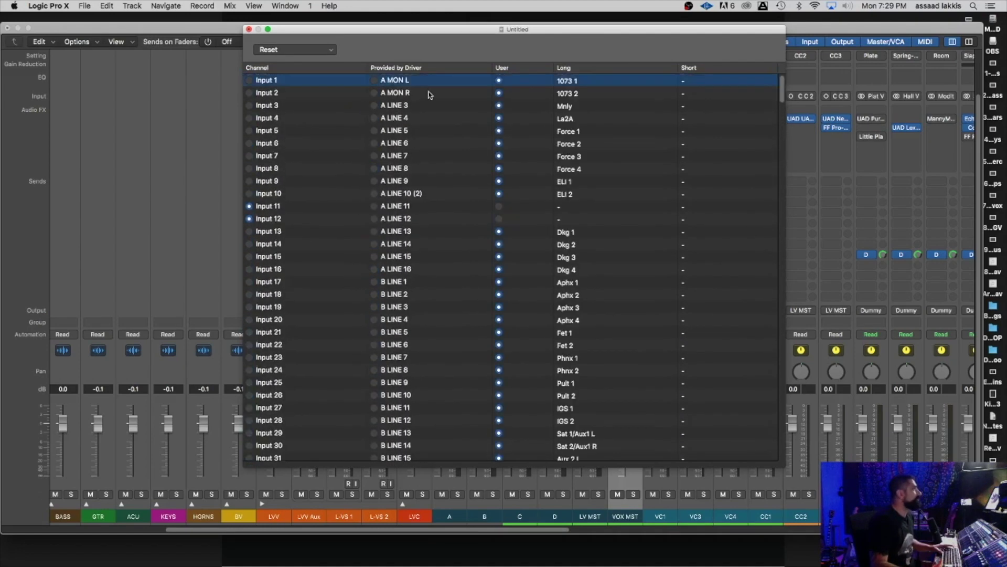
{"action": "scroll", "coordinate": [592, 92], "scroll_direction": "down", "scroll_amount": 20}
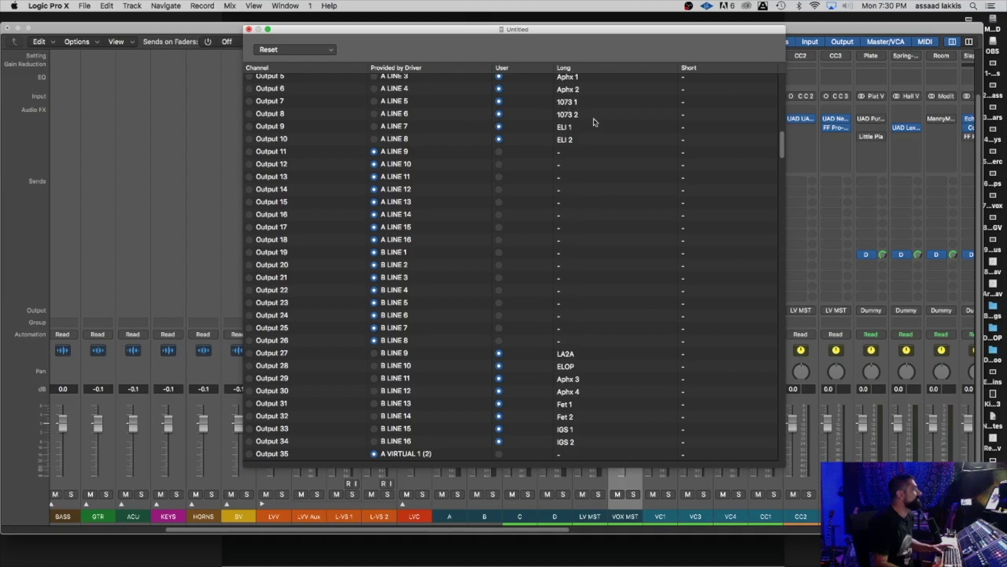
{"action": "scroll", "coordinate": [585, 127], "scroll_direction": "up", "scroll_amount": 1}
{"action": "scroll", "coordinate": [586, 129], "scroll_direction": "up", "scroll_amount": 2}
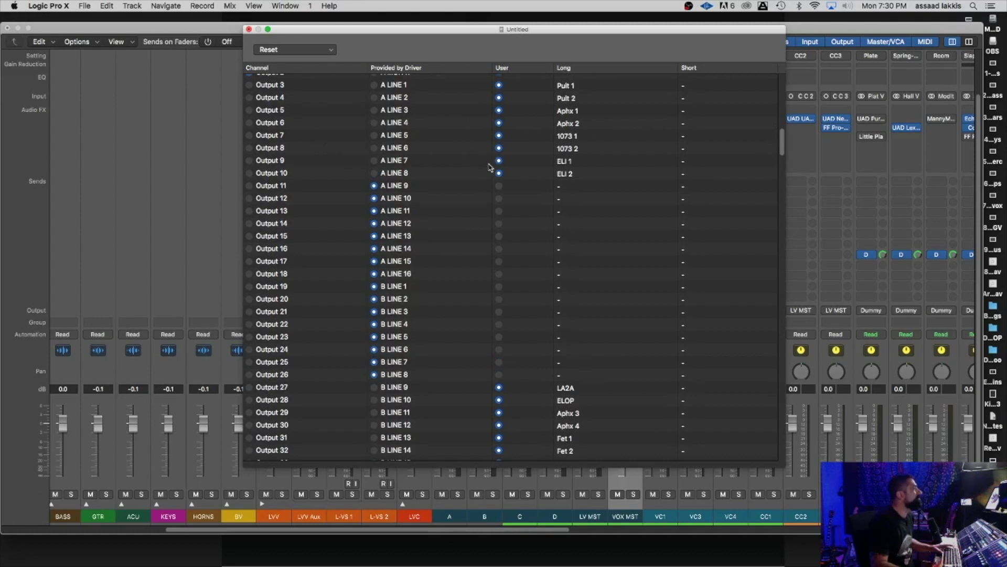
{"action": "scroll", "coordinate": [574, 142], "scroll_direction": "up", "scroll_amount": 15}
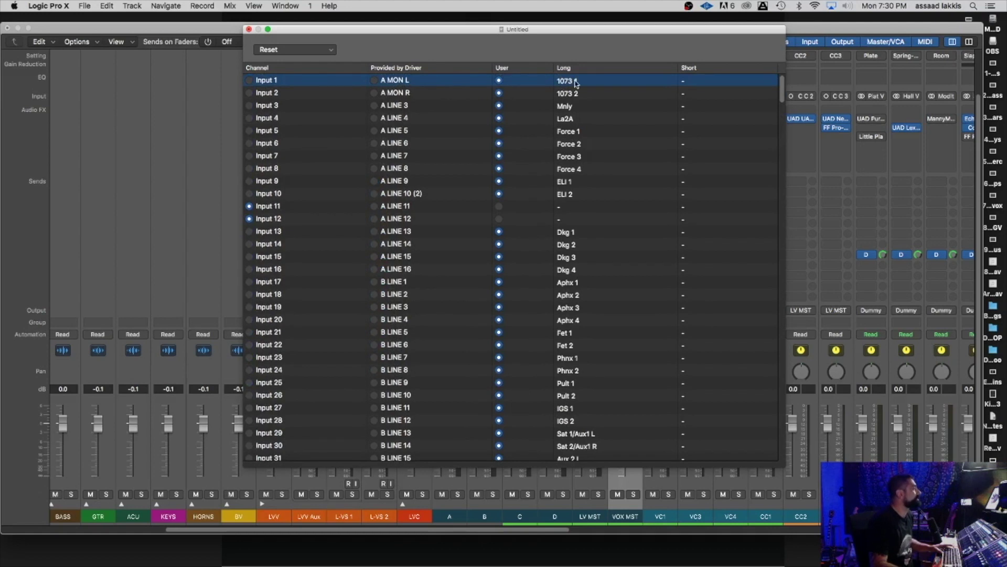
{"action": "scroll", "coordinate": [559, 341], "scroll_direction": "down", "scroll_amount": 5}
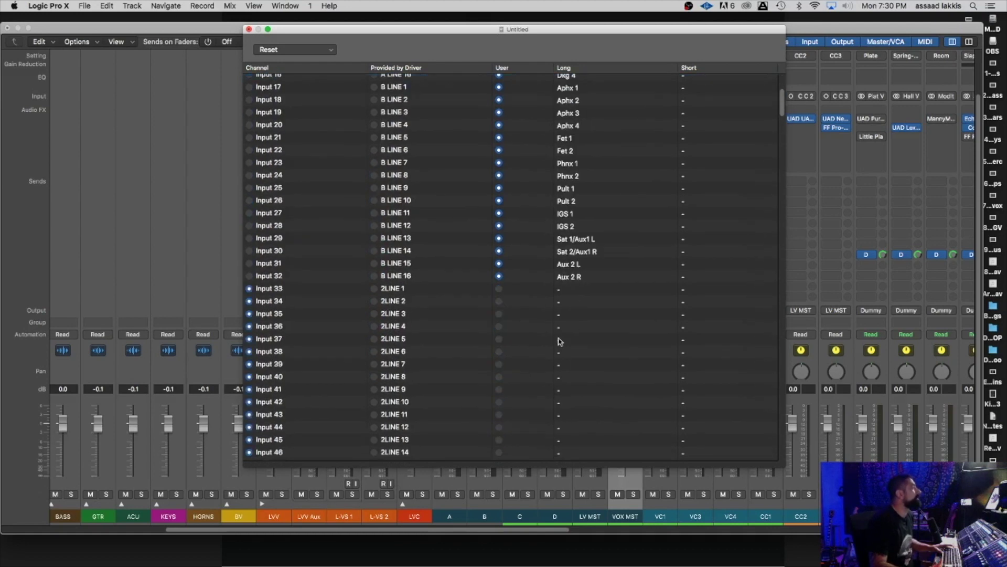
{"action": "left_click", "coordinate": [249, 30]}
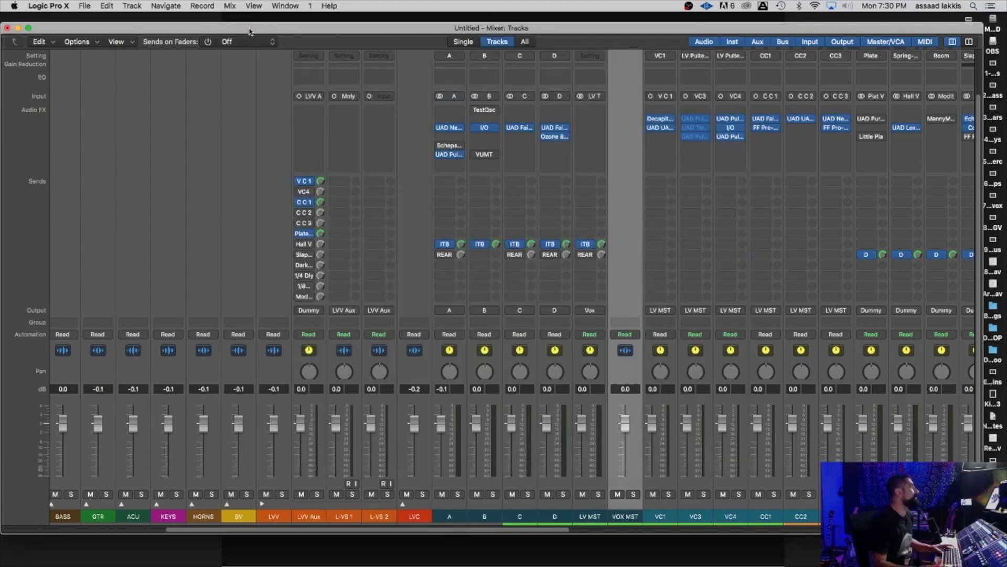
Step: Insert a mono I/O plug-in on the L-VS 2 channel
{"action": "left_click", "coordinate": [388, 138]}
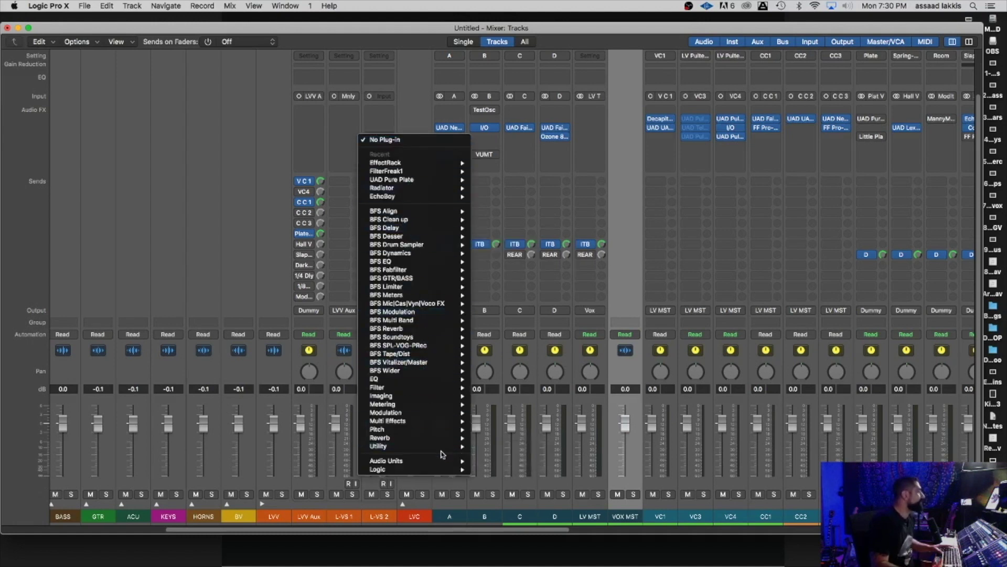
{"action": "mouse_move", "coordinate": [442, 451]}
{"action": "mouse_move", "coordinate": [504, 455]}
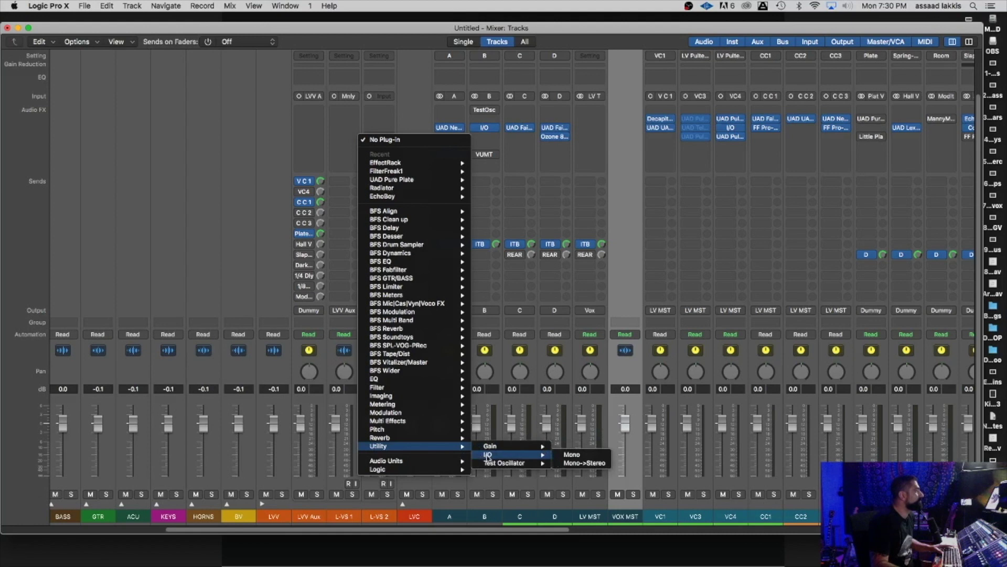
{"action": "left_click", "coordinate": [566, 454]}
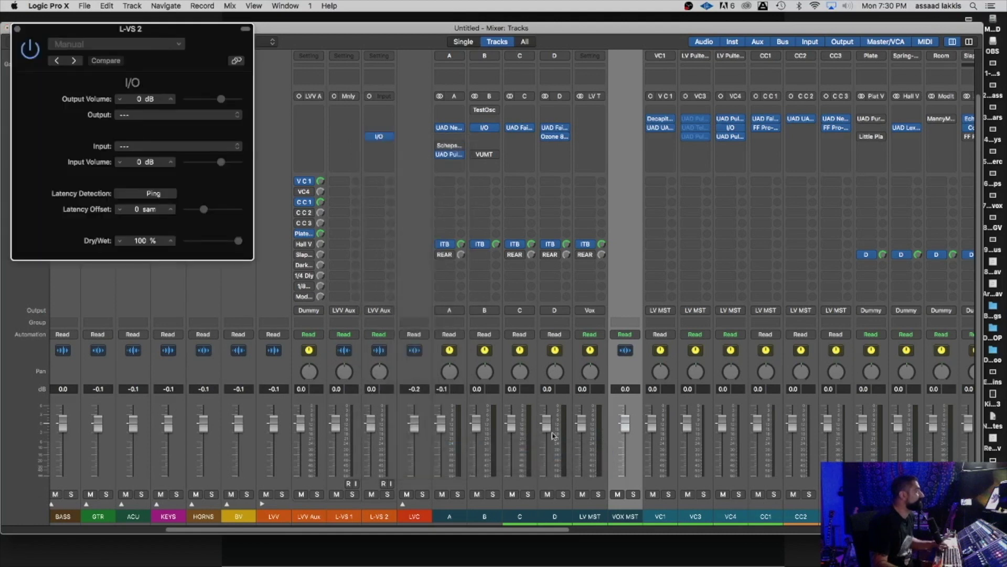
{"action": "left_click_drag", "start_coordinate": [201, 36], "coordinate": [531, 80]}
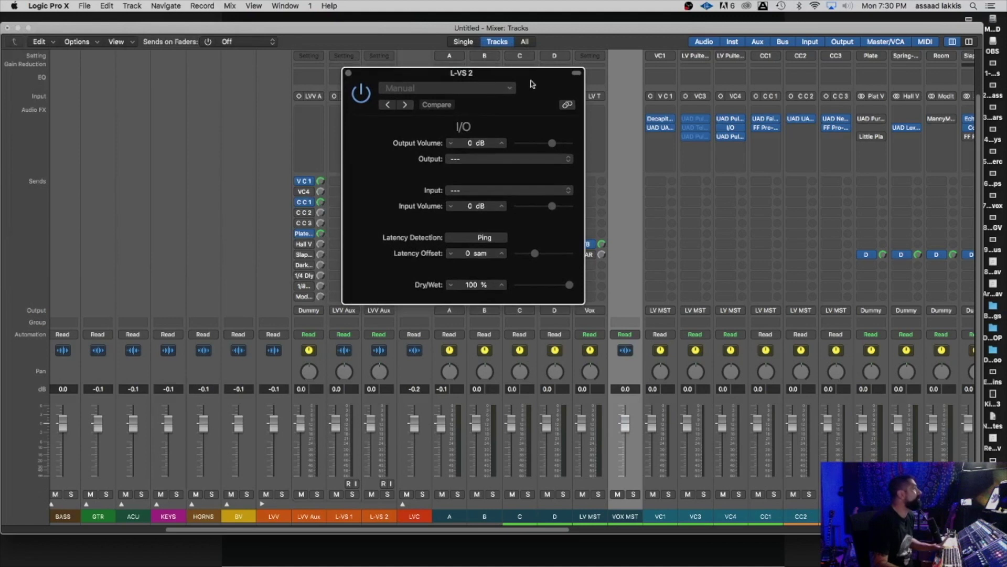
Step: Set the I/O plug-in's output to 7 (1073 1) and input to 1 (1073 1)
{"action": "left_click", "coordinate": [532, 161]}
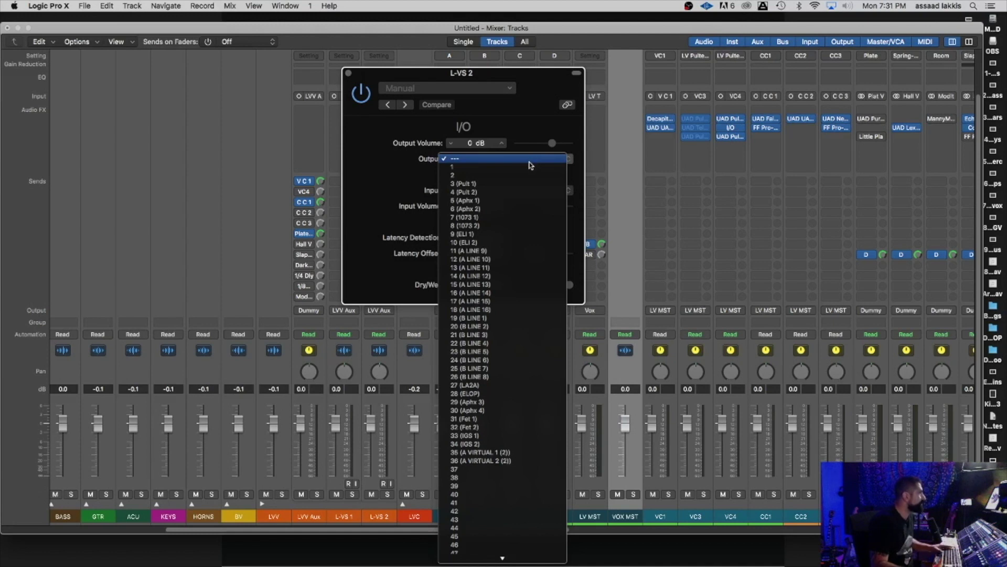
{"action": "left_click", "coordinate": [504, 218]}
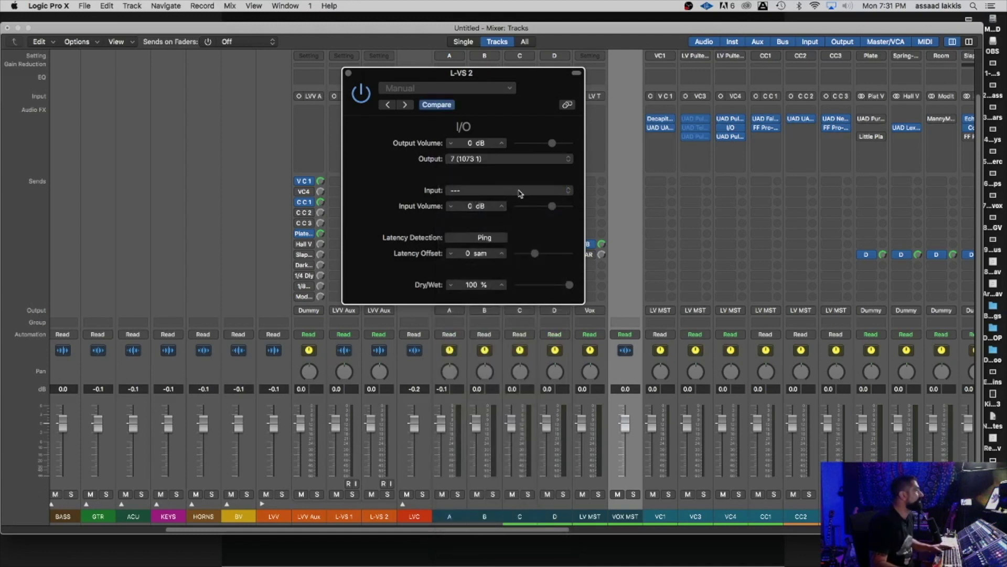
{"action": "left_click", "coordinate": [519, 192]}
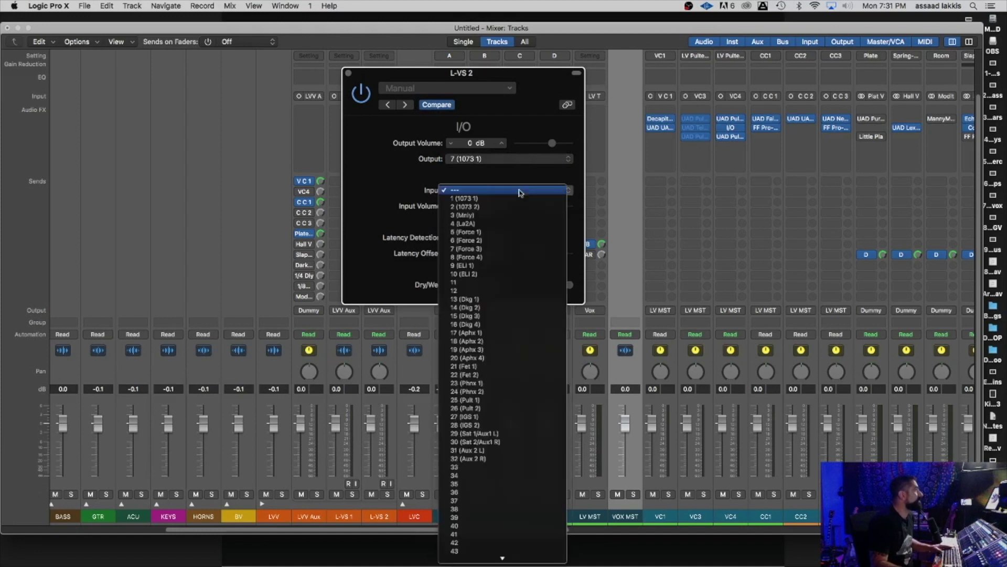
{"action": "left_click", "coordinate": [519, 200]}
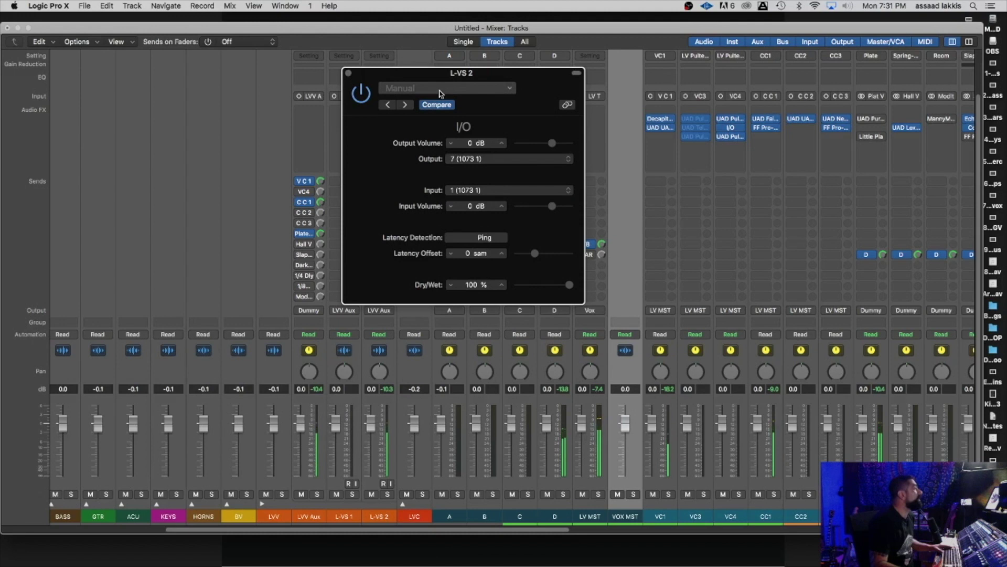
Step: Clear the L-VS 2 insert and insert a fresh mono I/O plug-in
{"action": "left_click", "coordinate": [348, 74]}
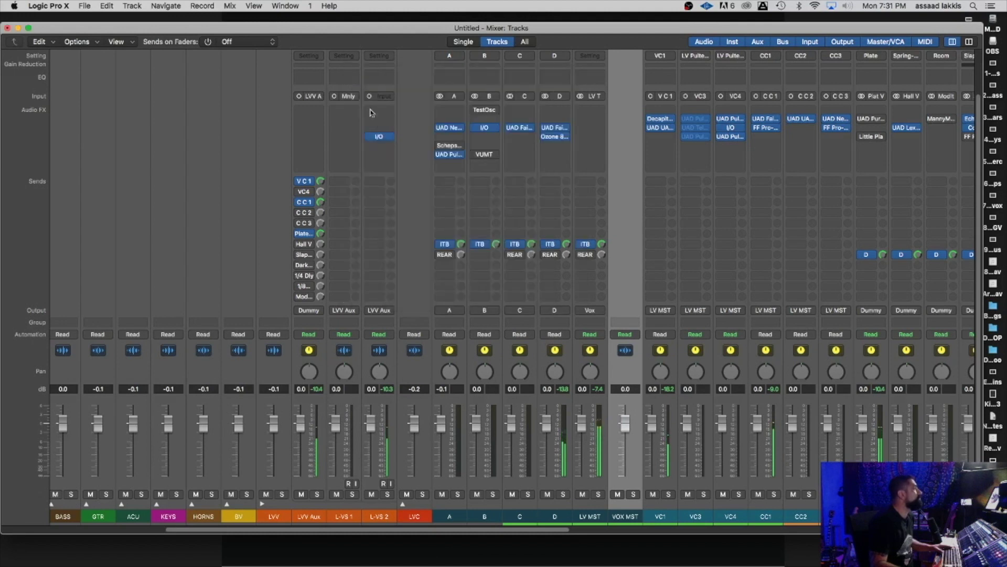
{"action": "left_click", "coordinate": [391, 138]}
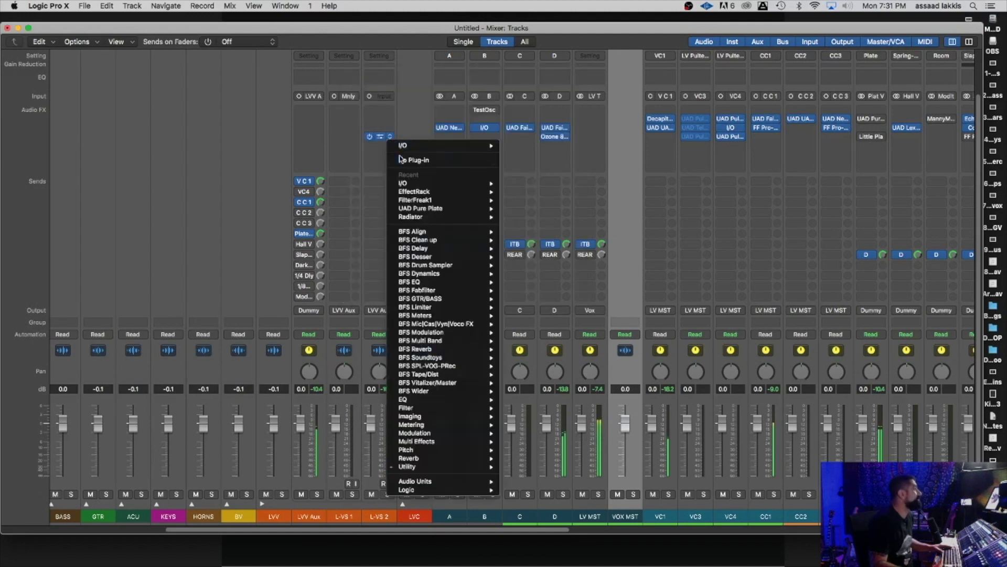
{"action": "left_click", "coordinate": [404, 160]}
{"action": "left_click", "coordinate": [390, 137]}
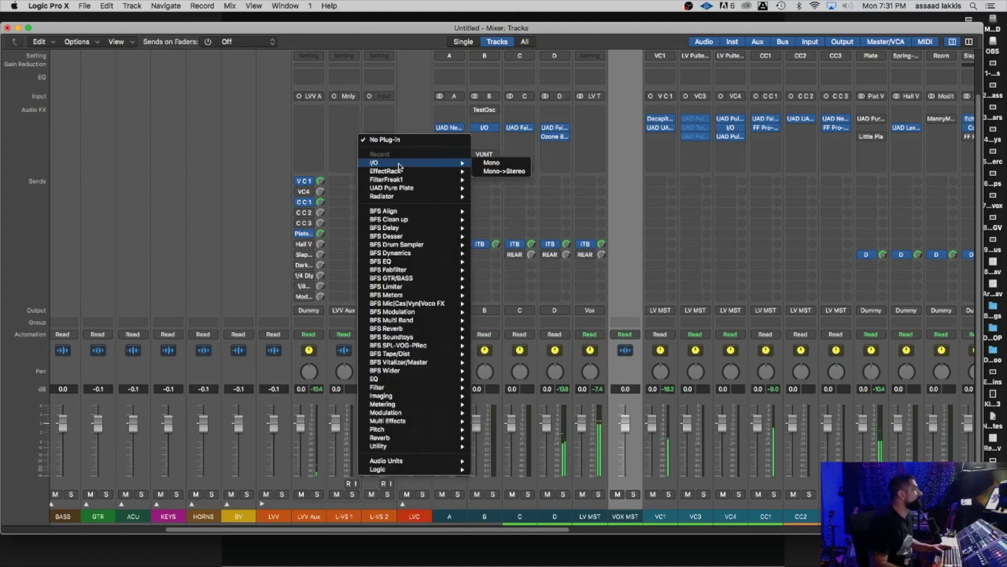
{"action": "left_click", "coordinate": [504, 165]}
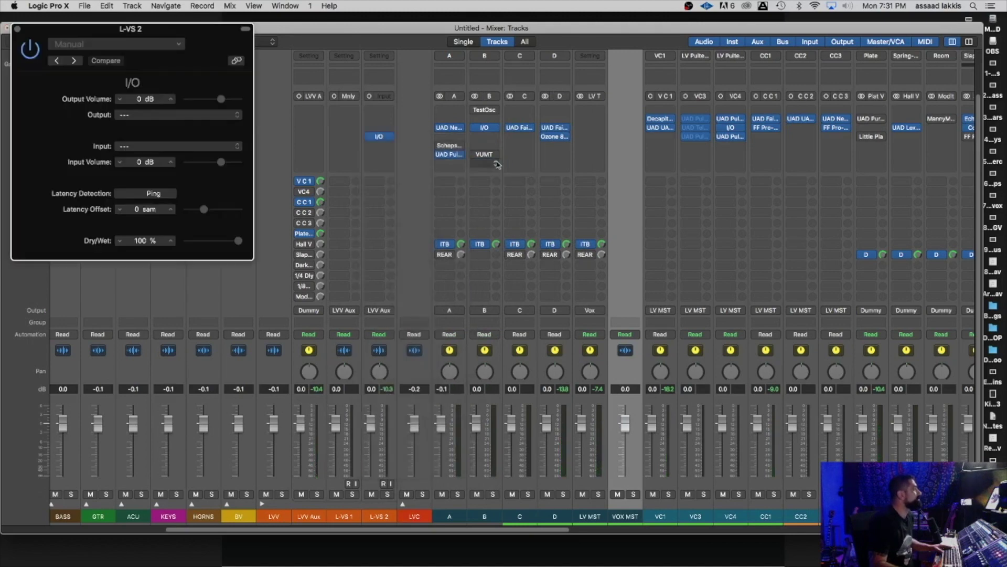
{"action": "left_click_drag", "start_coordinate": [151, 33], "coordinate": [529, 106]}
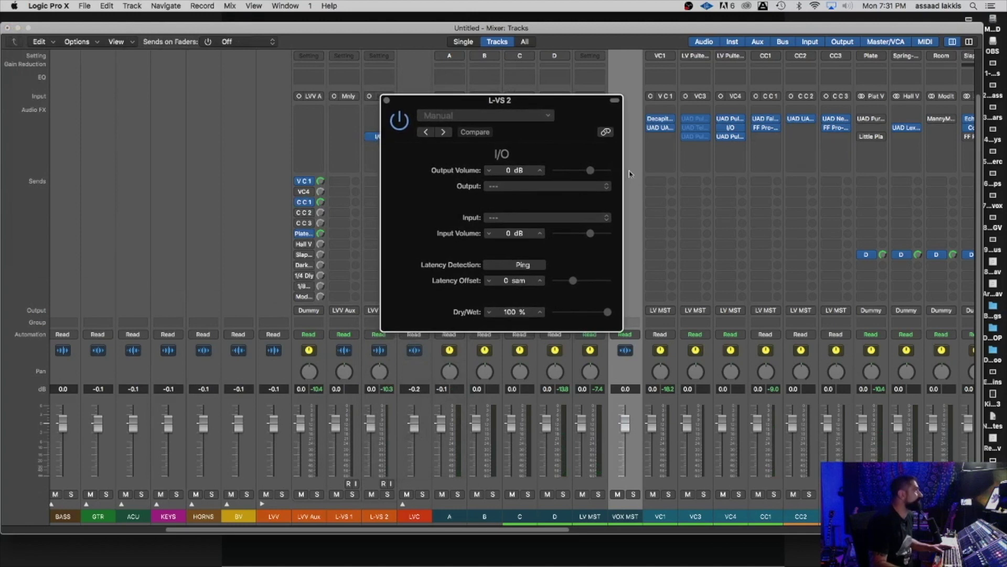
Step: Load the I/O plug-in's '1073 - 1' preset, then remove the plug-in from L-VS 2
{"action": "left_click", "coordinate": [544, 117]}
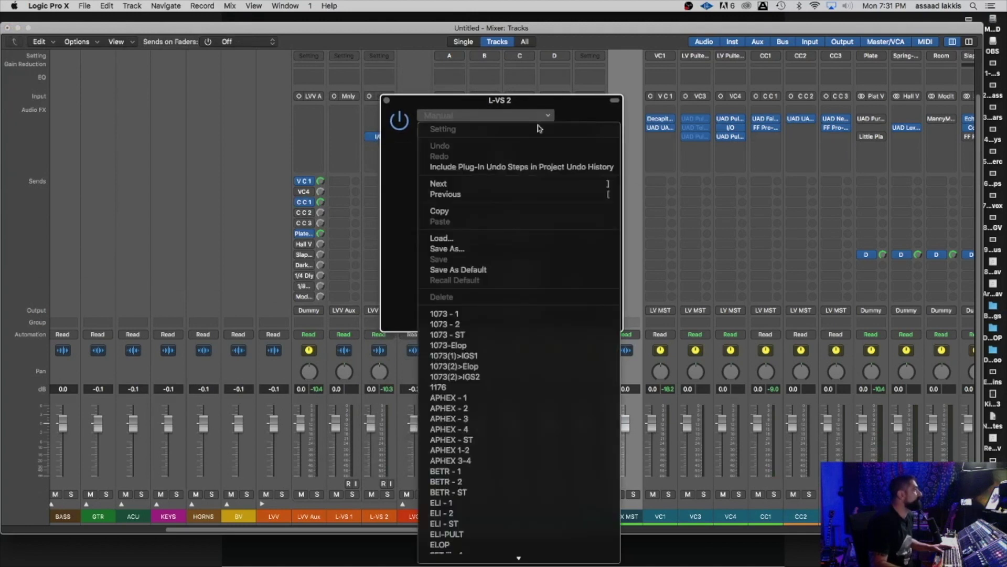
{"action": "left_click", "coordinate": [541, 317]}
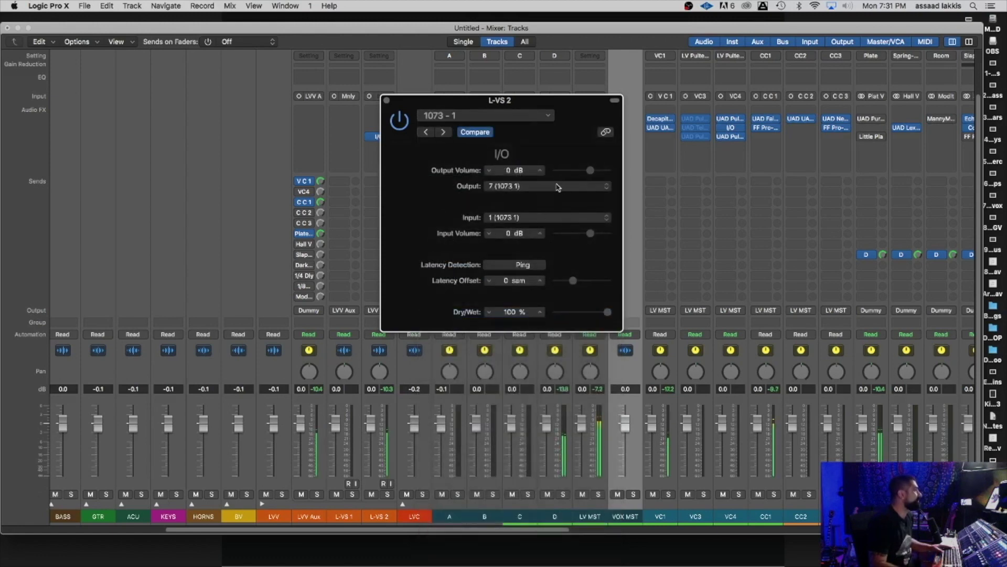
{"action": "left_click", "coordinate": [391, 137]}
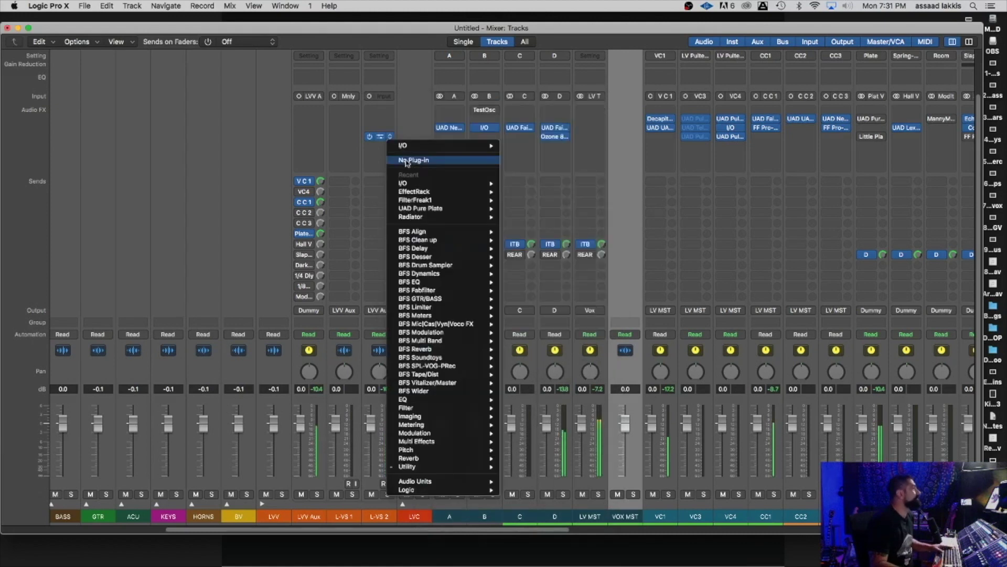
{"action": "left_click", "coordinate": [408, 158]}
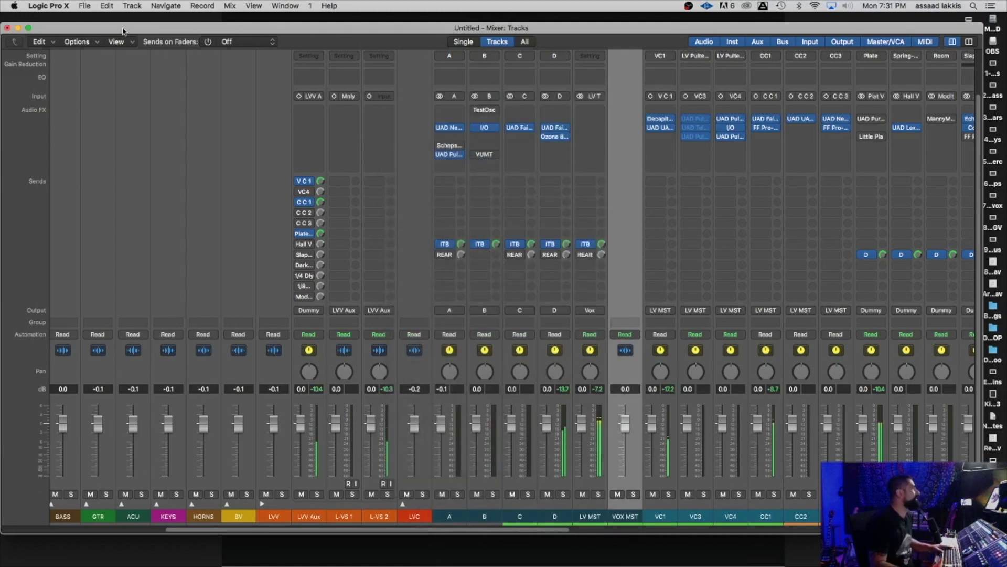
Step: Start a new project from the File menu
{"action": "left_click", "coordinate": [85, 6]}
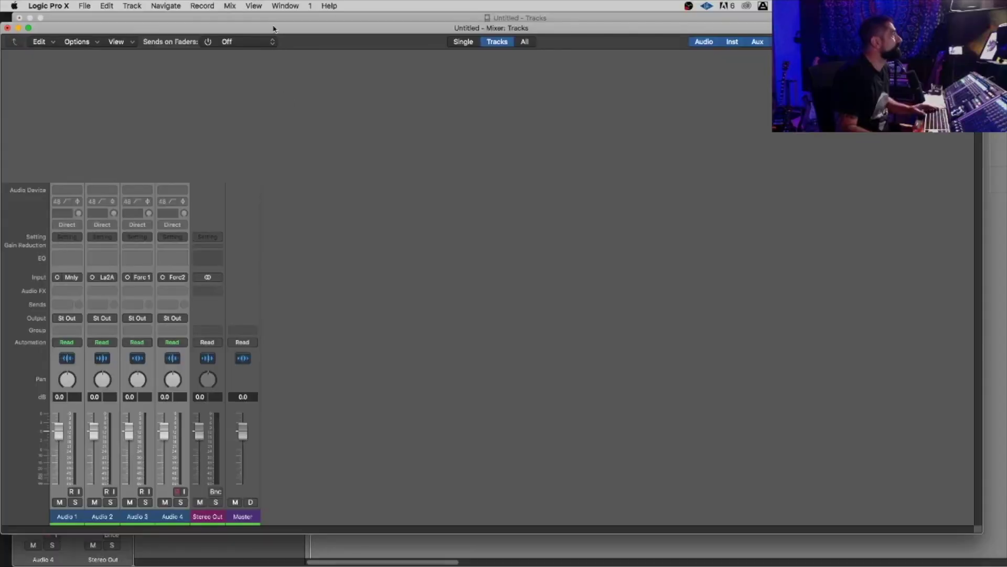
{"action": "left_click_drag", "start_coordinate": [273, 29], "coordinate": [319, 20]}
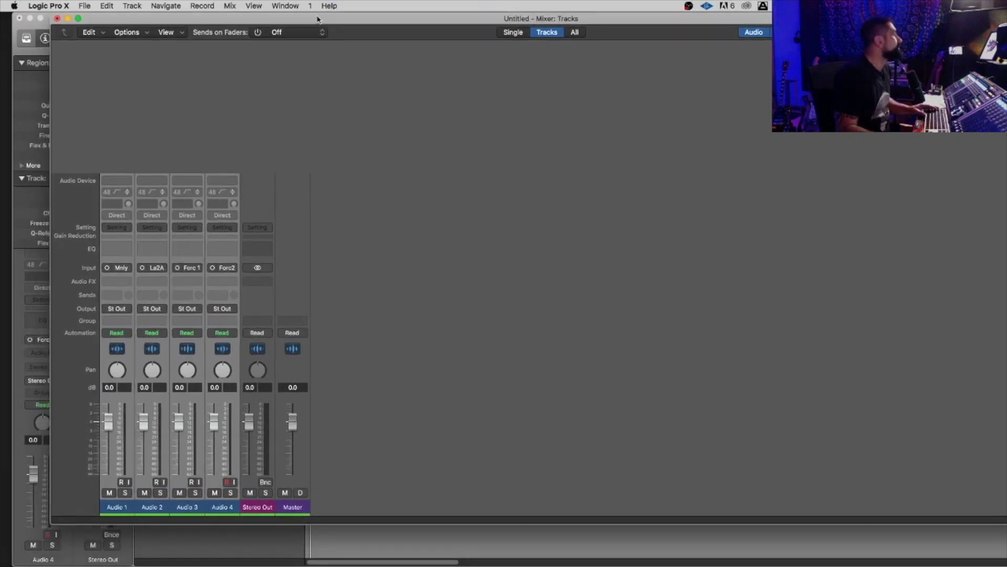
{"action": "left_click", "coordinate": [298, 313]}
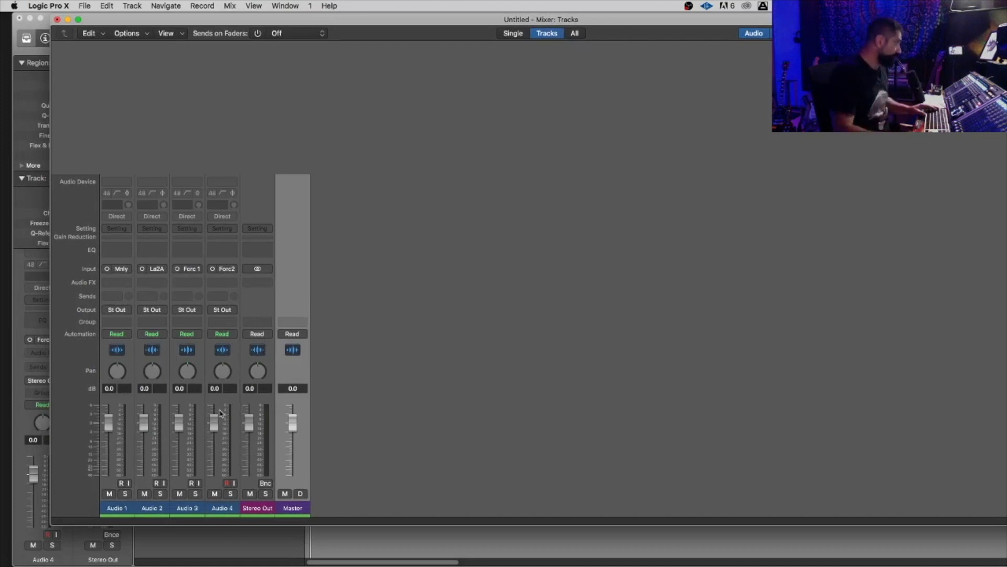
{"action": "left_click", "coordinate": [330, 216]}
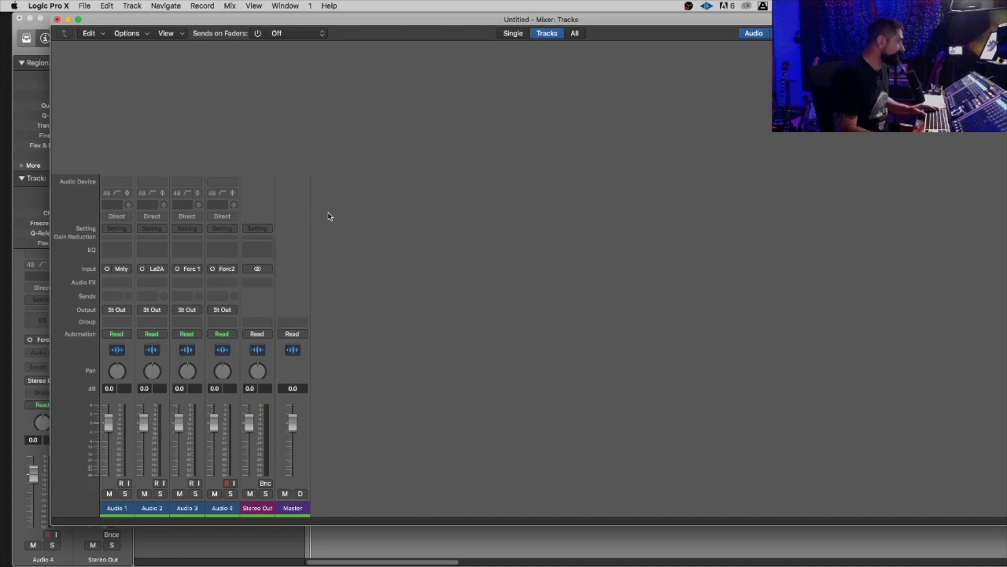
Step: Set Audio 1's input to Input 1 (1073 1), correcting an initial pick of Input 33
{"action": "left_click", "coordinate": [129, 272]}
{"action": "mouse_move", "coordinate": [136, 308]}
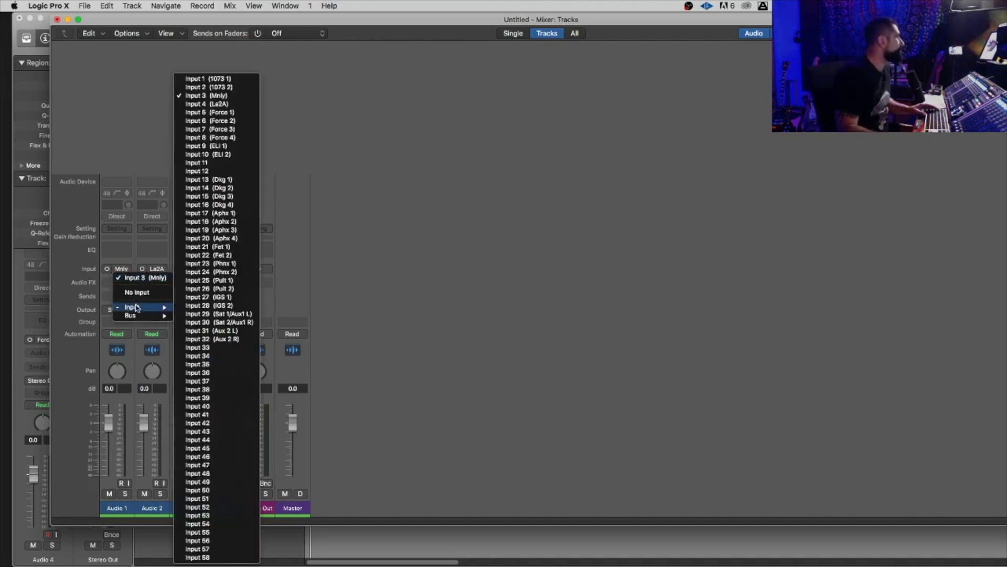
{"action": "left_click", "coordinate": [188, 347]}
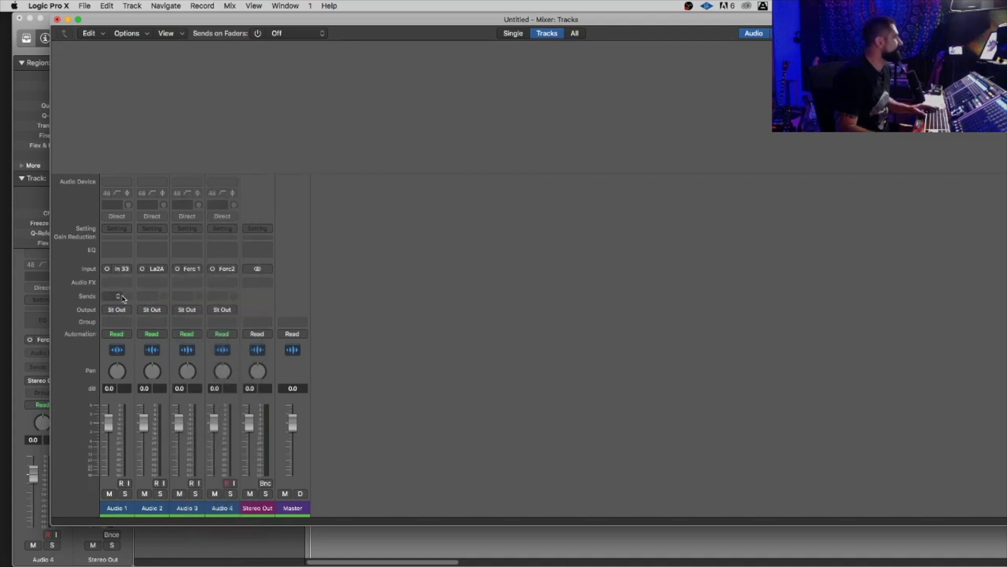
{"action": "left_click_drag", "start_coordinate": [173, 25], "coordinate": [283, 14]}
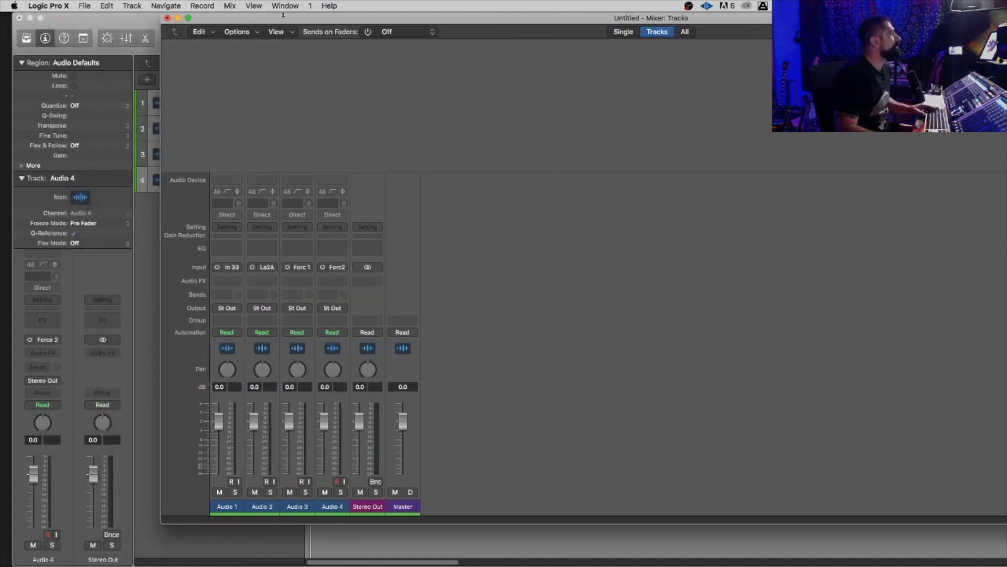
{"action": "left_click", "coordinate": [237, 272]}
{"action": "mouse_move", "coordinate": [248, 308]}
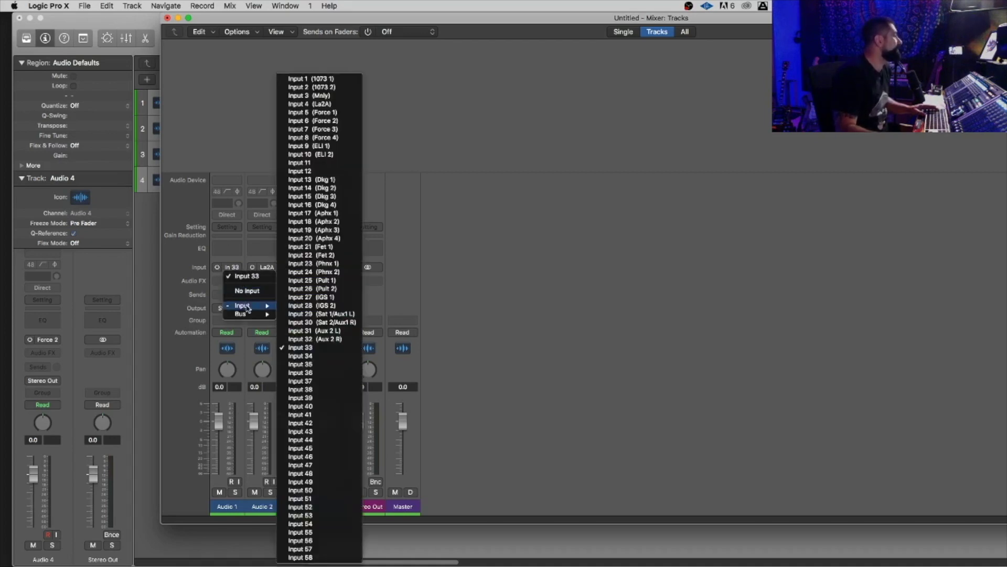
{"action": "left_click", "coordinate": [341, 79]}
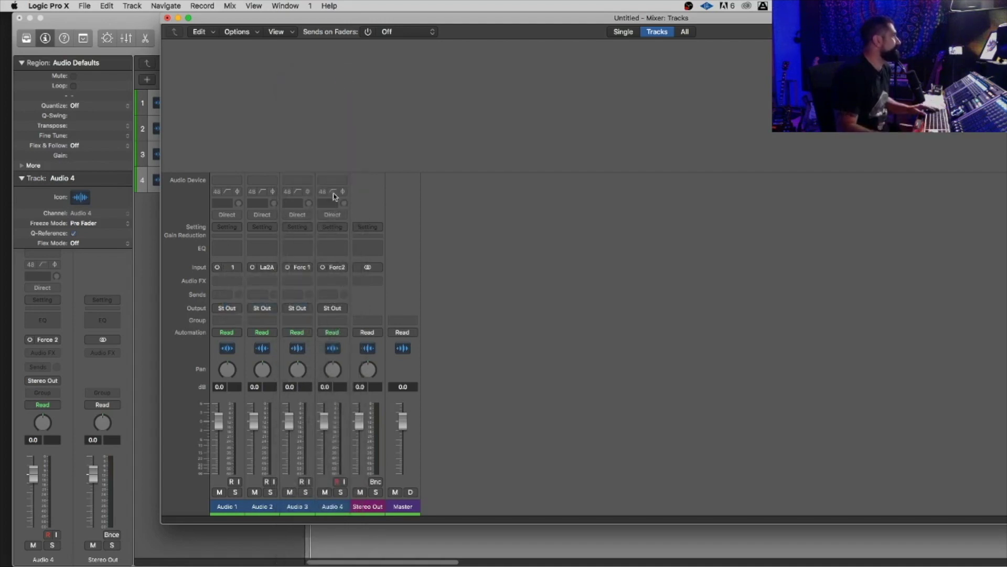
Step: Set Audio 2's input to Input 13 (Dkg 1)
{"action": "left_click", "coordinate": [272, 268]}
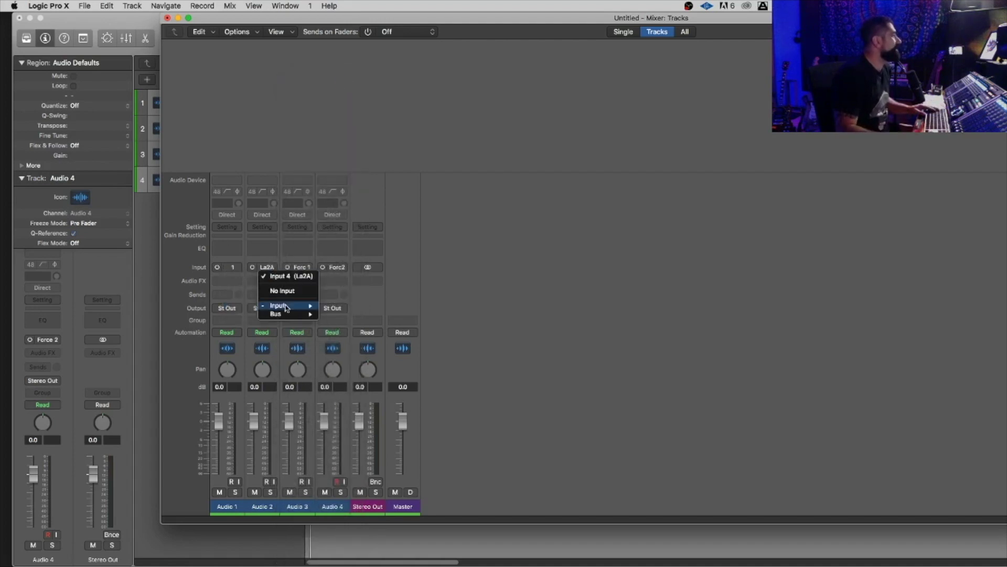
{"action": "mouse_move", "coordinate": [287, 307]}
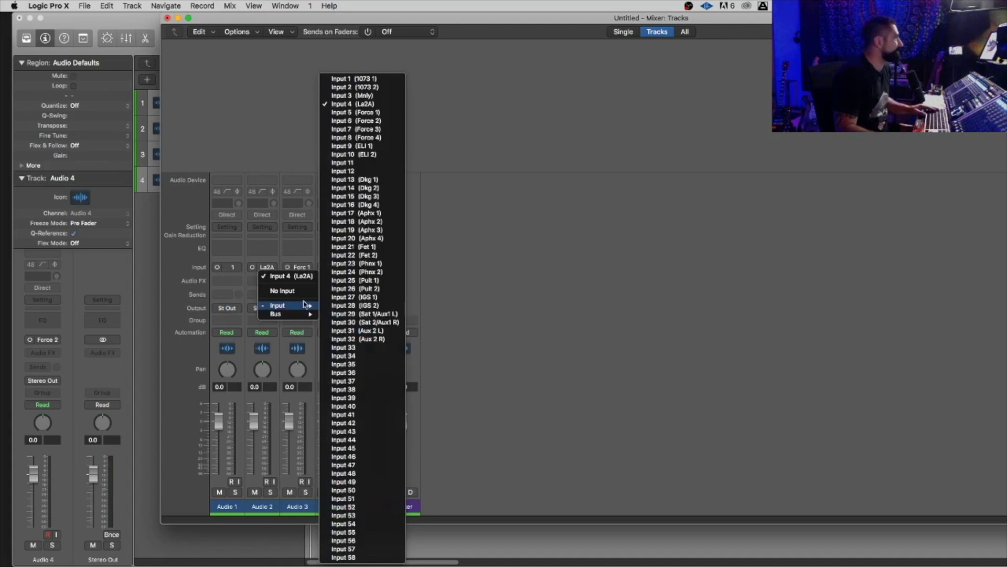
{"action": "left_click", "coordinate": [374, 181]}
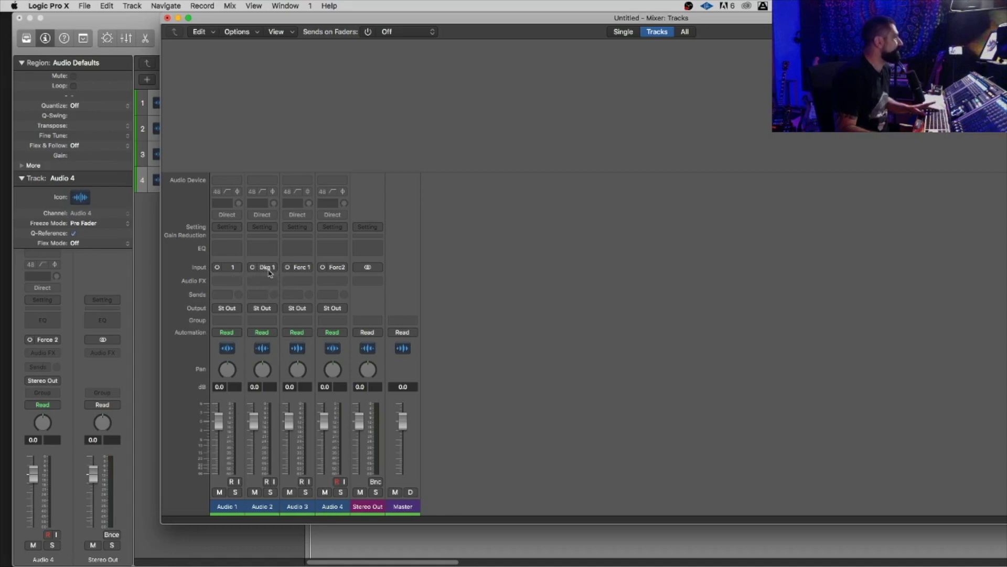
Step: Leave Audio 3 on Force 1 and set Audio 4's input to Input 9 (ELI 1)
{"action": "left_click", "coordinate": [307, 268]}
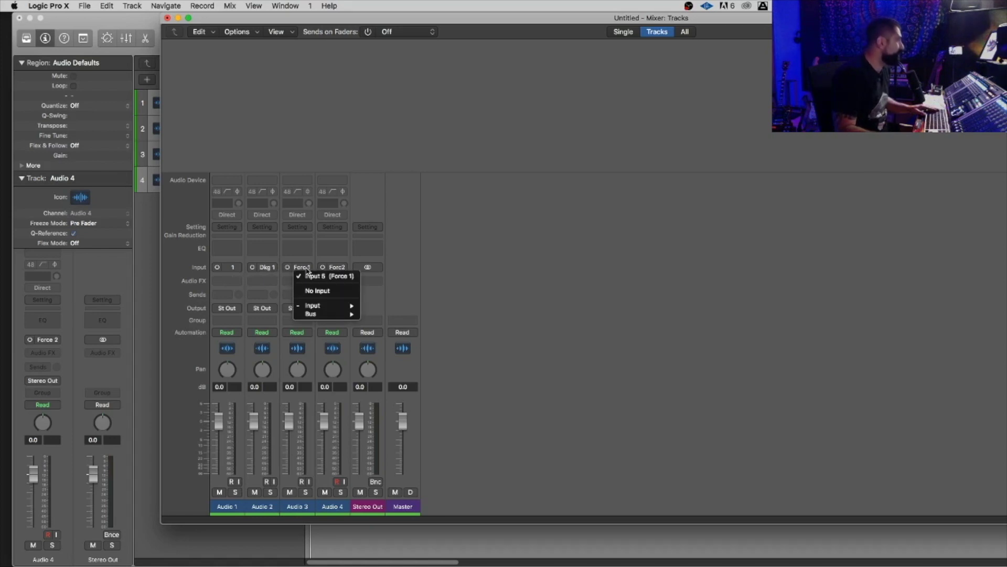
{"action": "left_click", "coordinate": [309, 273]}
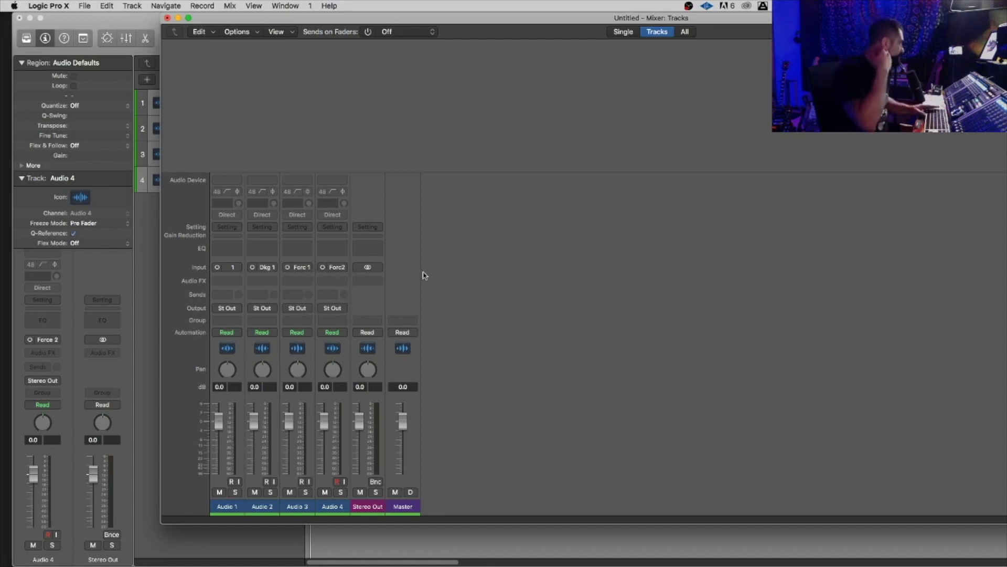
{"action": "left_click", "coordinate": [346, 270]}
{"action": "mouse_move", "coordinate": [386, 306]}
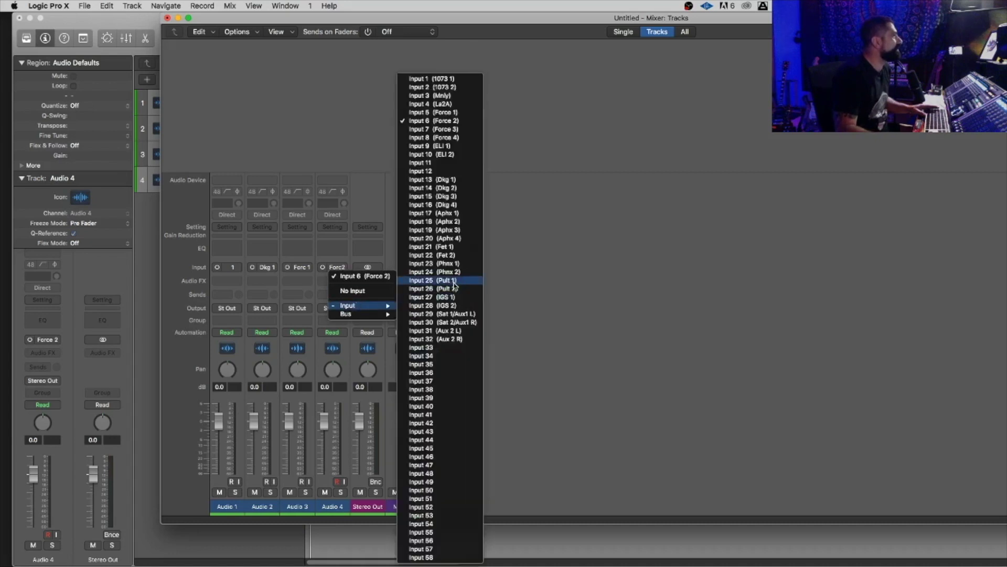
{"action": "left_click", "coordinate": [461, 146]}
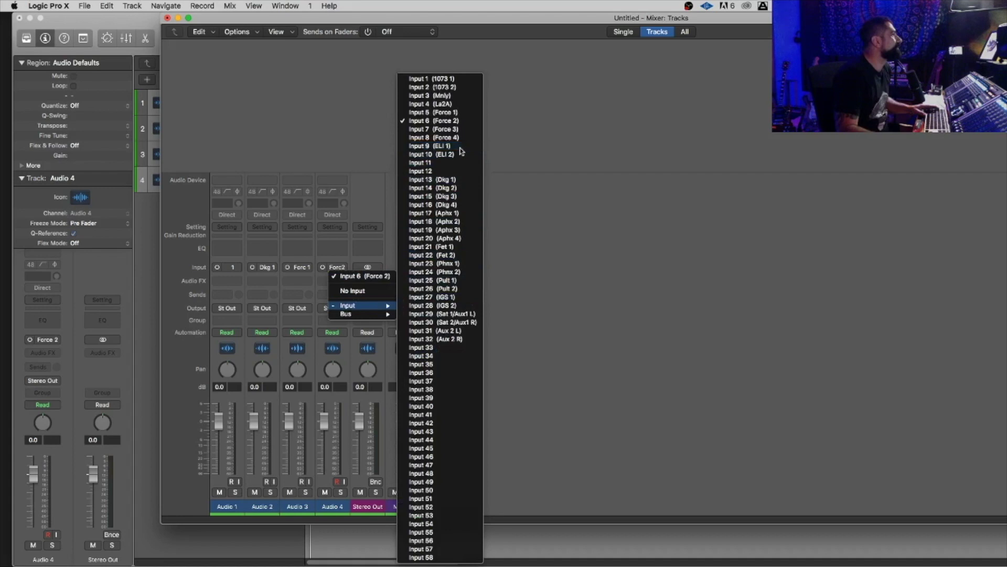